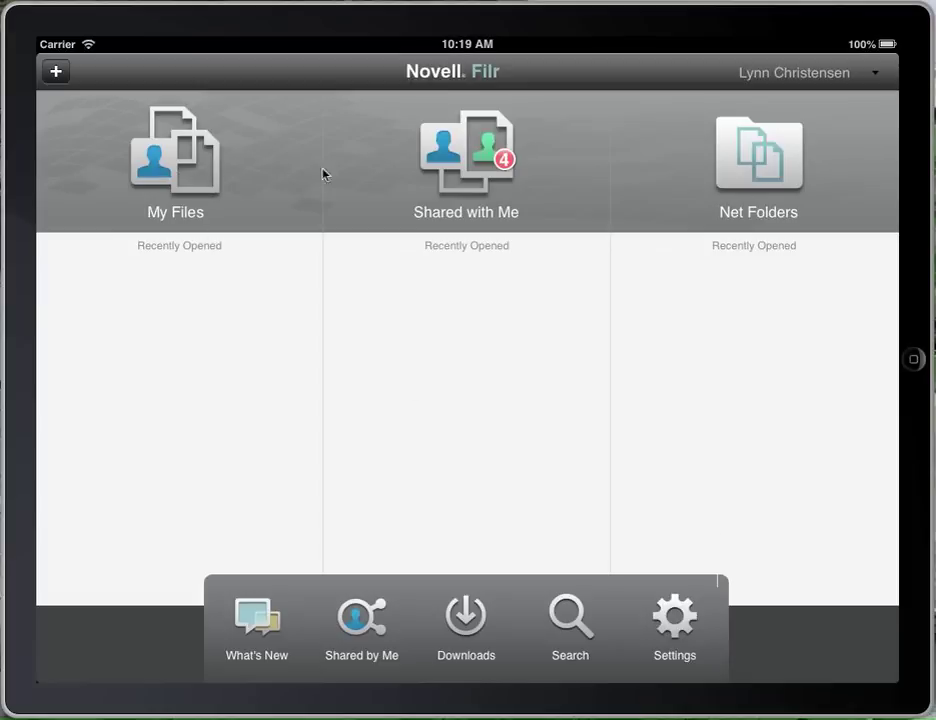
- Open My Files from the home screen to list the 12-Lynn, Lynn-1 and zoo folder folders
left_click(173, 169)
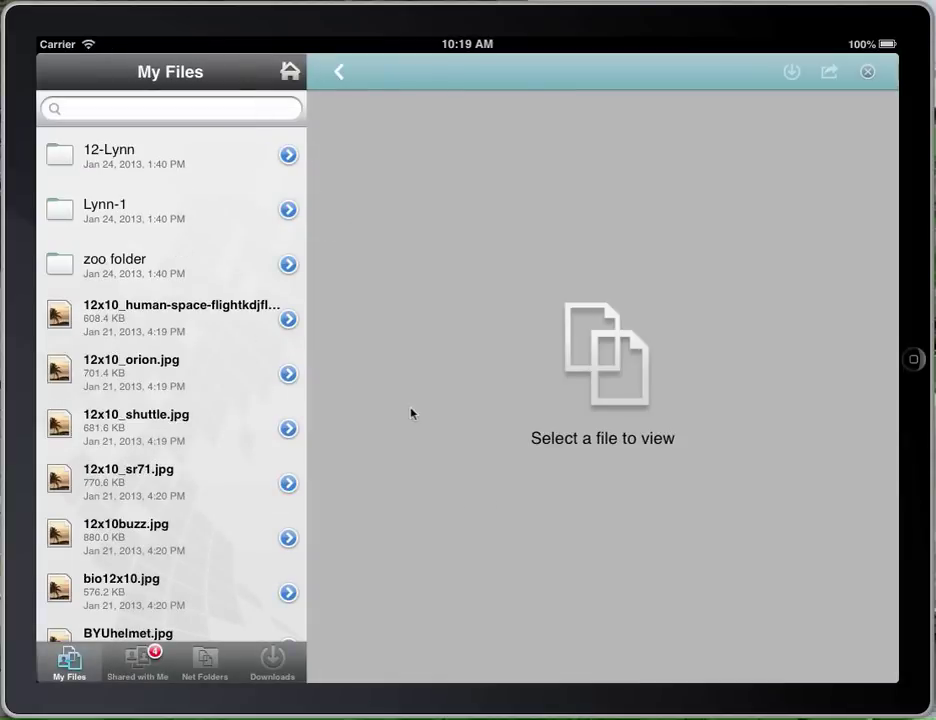
left_click_drag(188, 274, 207, 199)
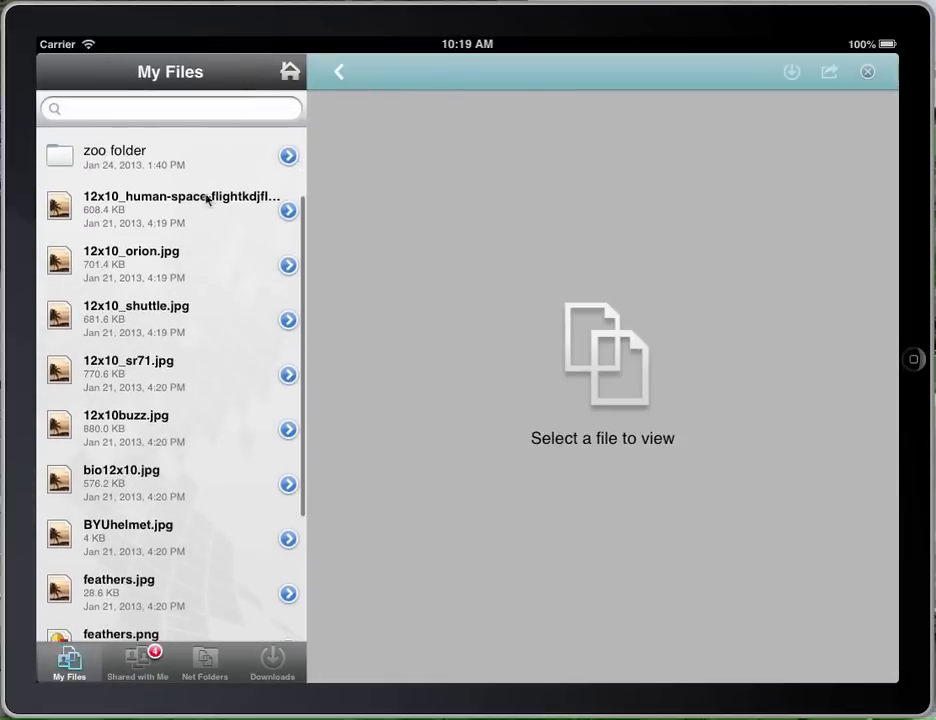
left_click_drag(203, 389, 219, 516)
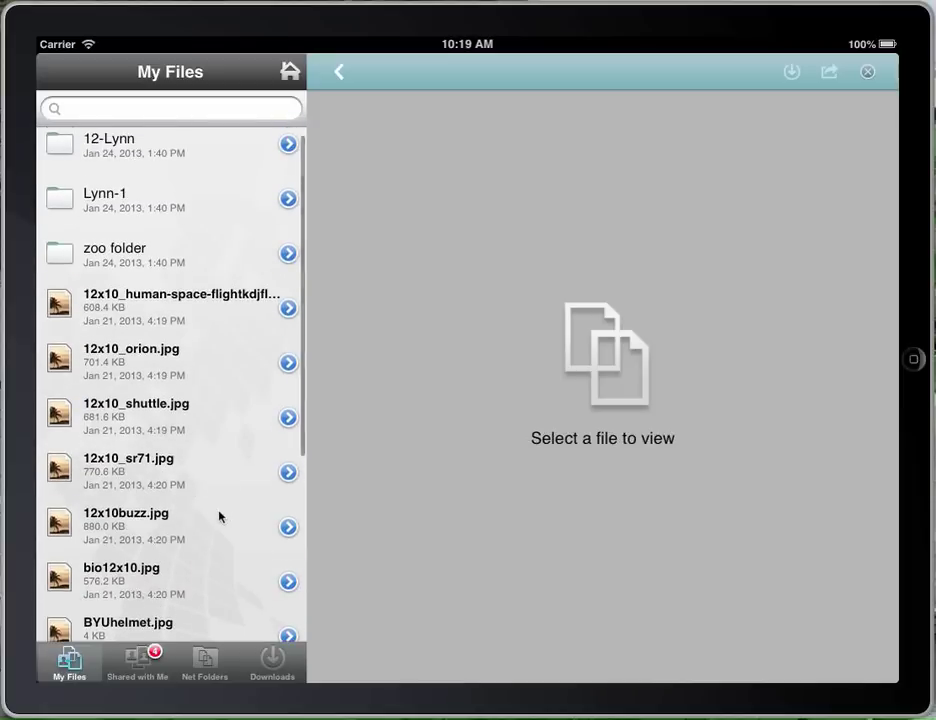
left_click_drag(194, 213, 184, 312)
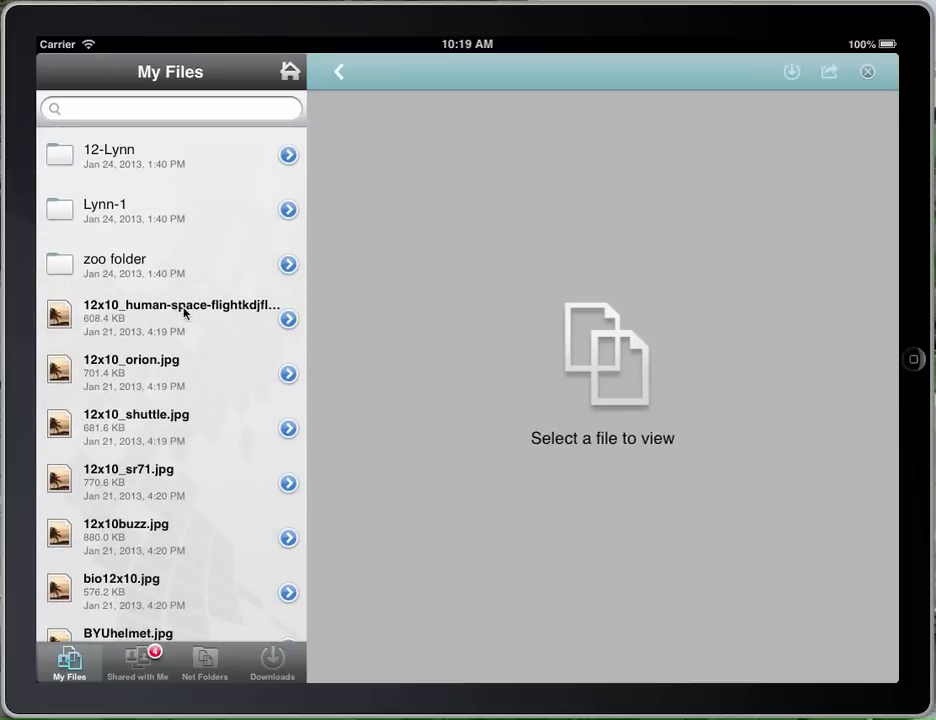
left_click(115, 159)
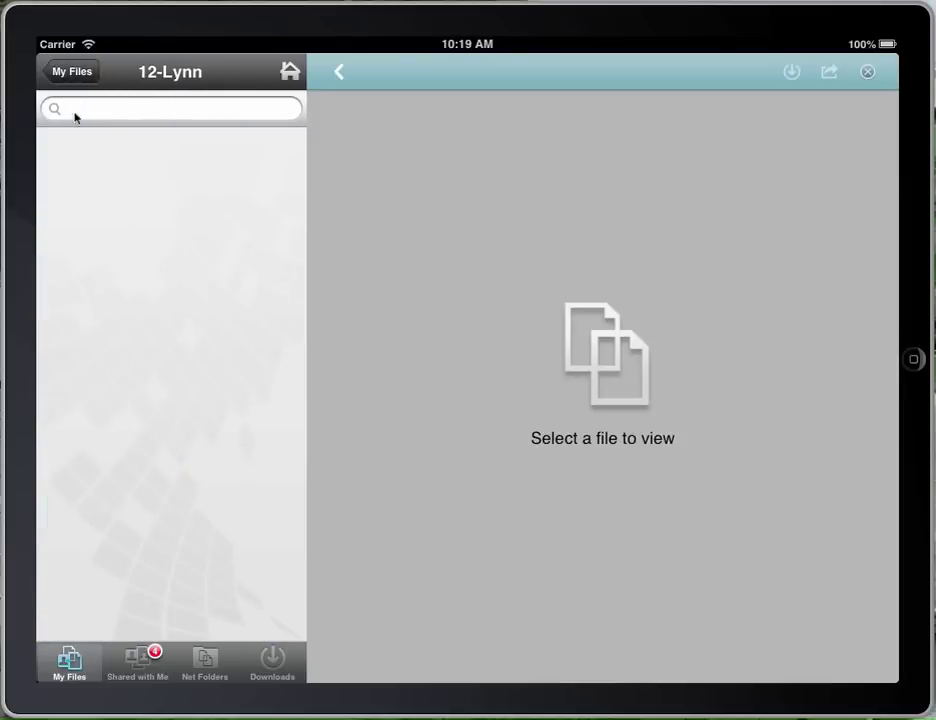
left_click(69, 76)
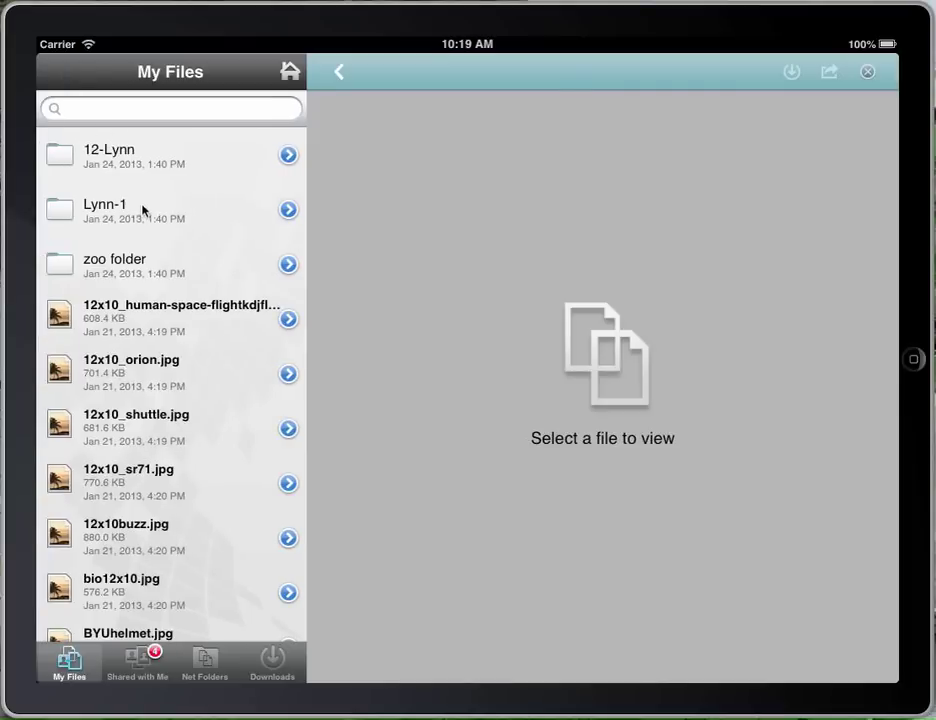
- Preview the human-space-flight image and check its file details
left_click(153, 316)
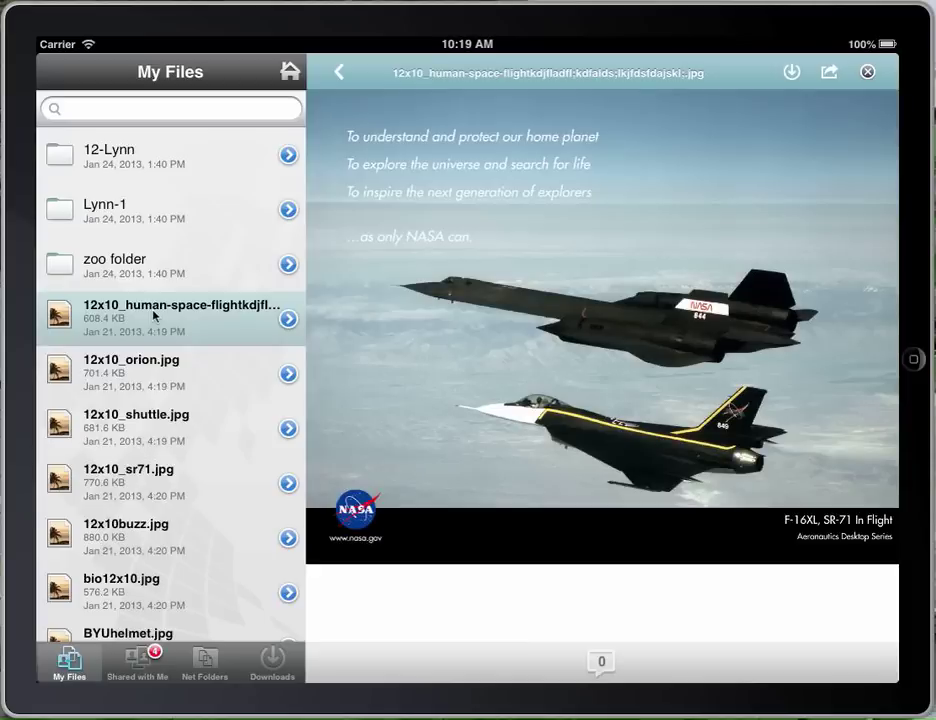
left_click(288, 319)
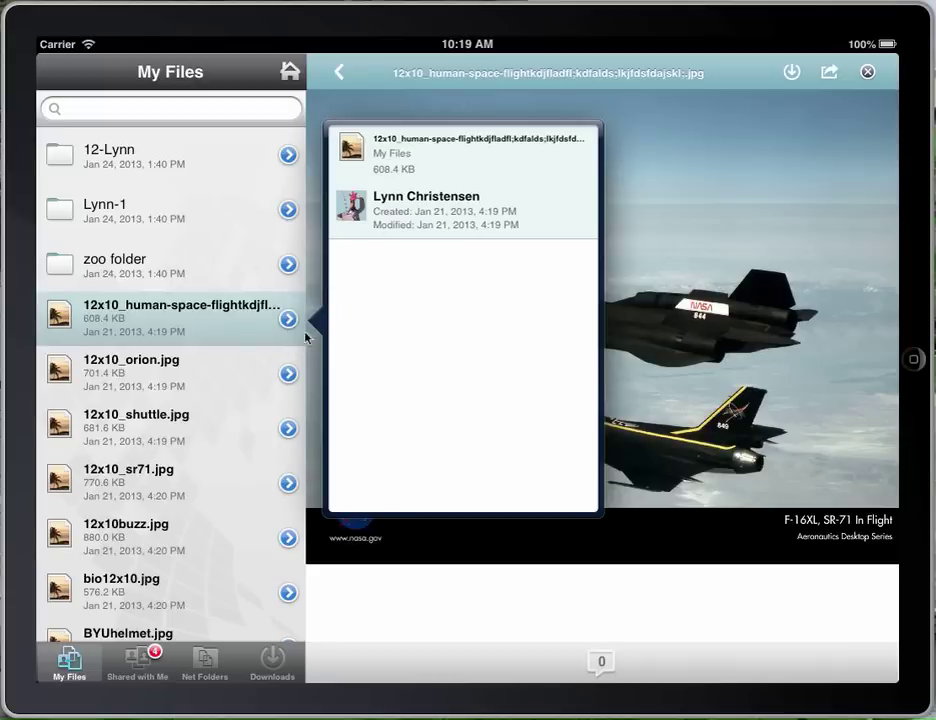
left_click(234, 328)
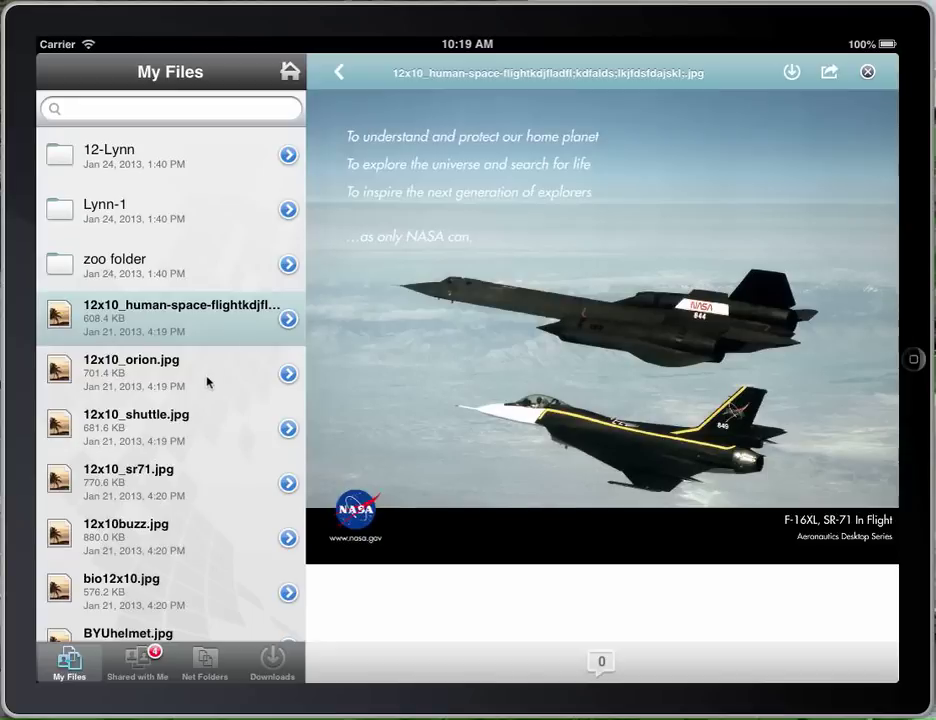
- Preview 12x10_orion.jpg, 12x10_shuttle.jpg and 12x10buzz.jpg, then go back home
left_click(208, 380)
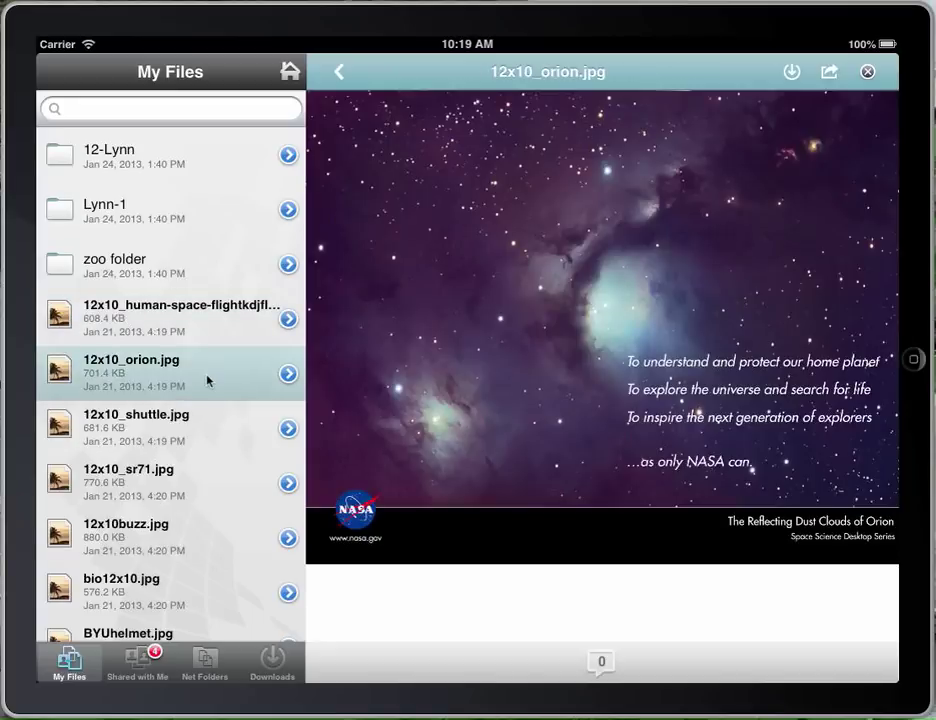
left_click(152, 424)
left_click(157, 543)
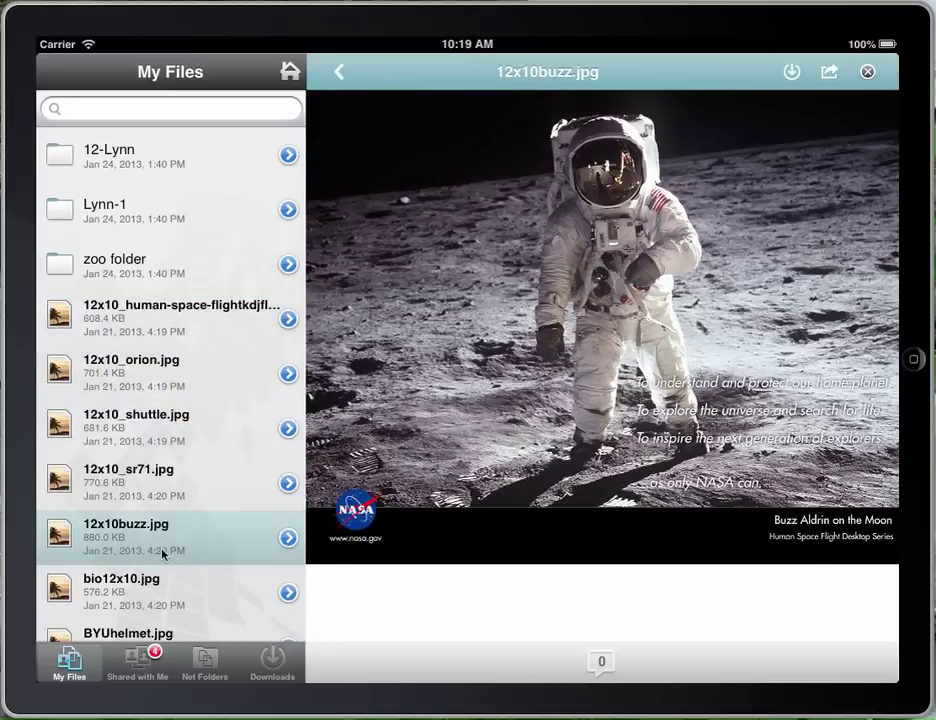
left_click(289, 71)
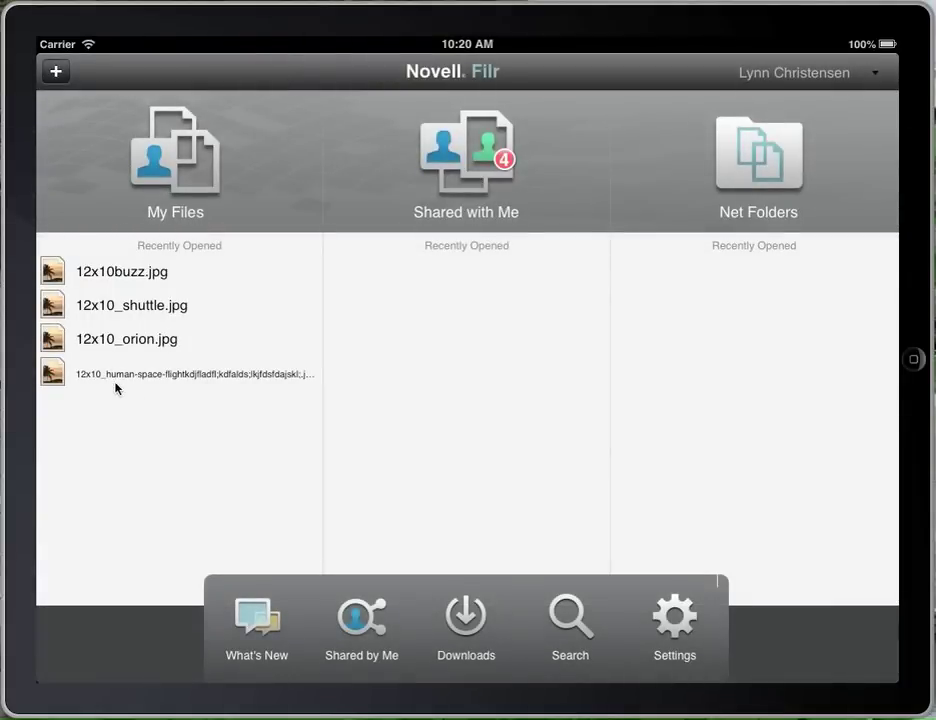
- Preview bob_1.jpg and bob_2.jpg in Shared with Me > Bob_and_Tina and check their sharing details
left_click(487, 200)
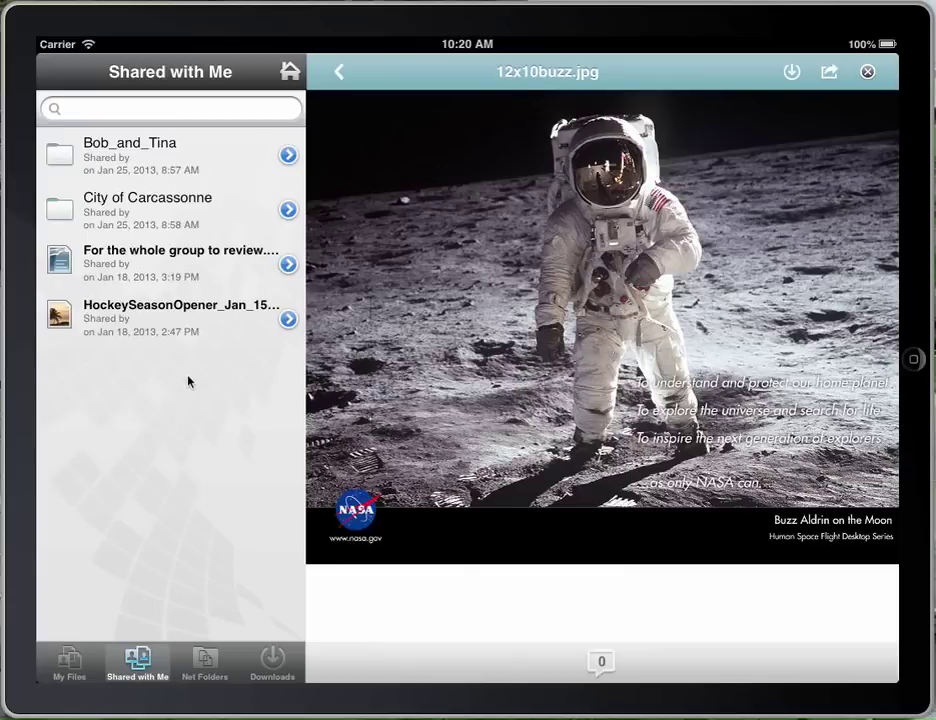
left_click(128, 160)
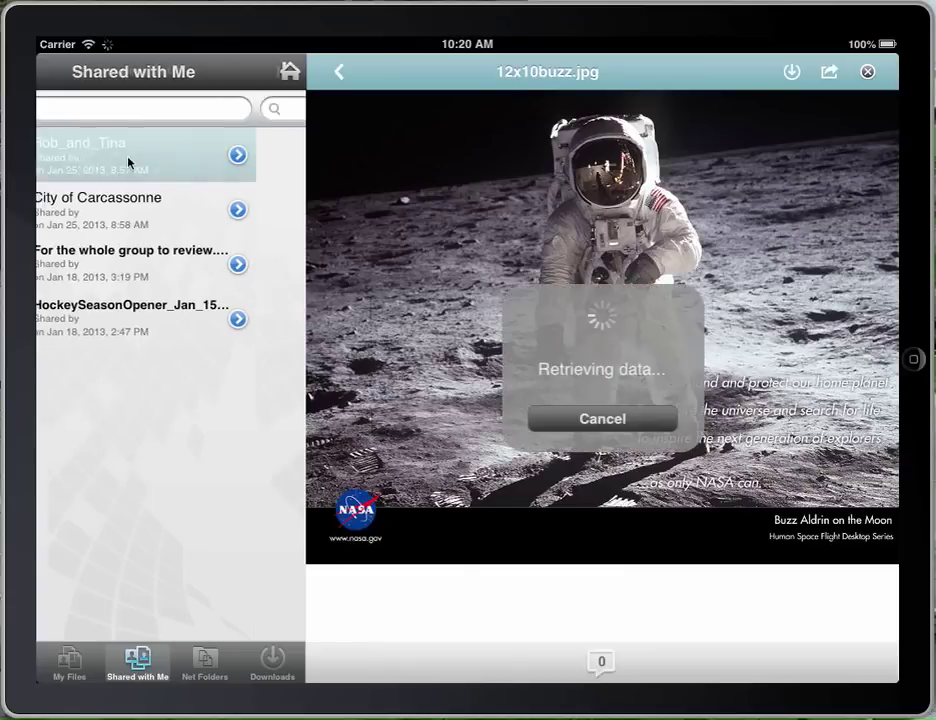
left_click(130, 165)
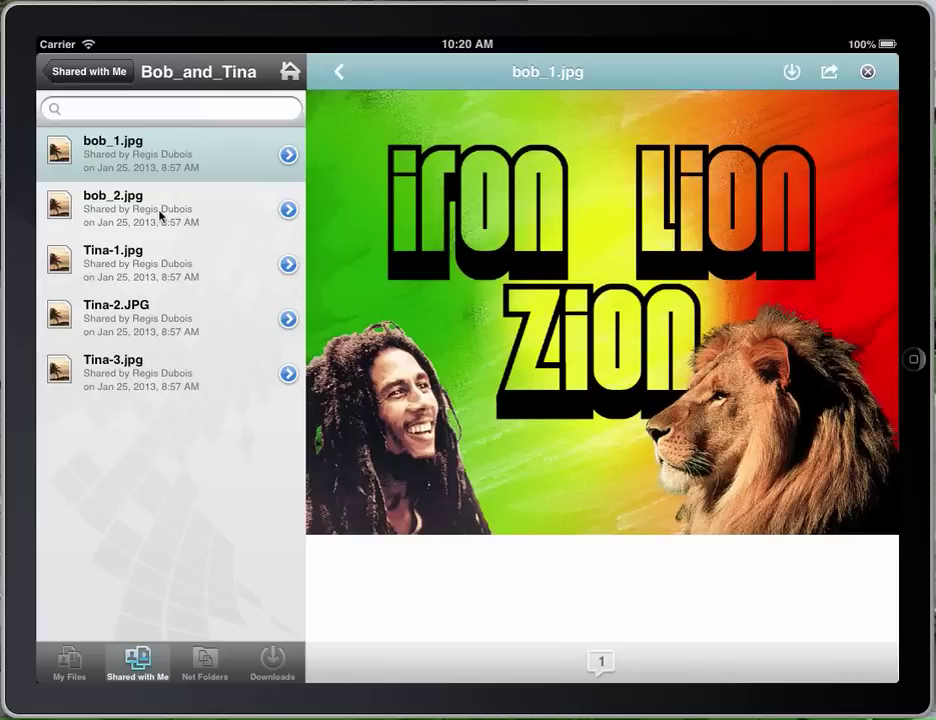
left_click(160, 214)
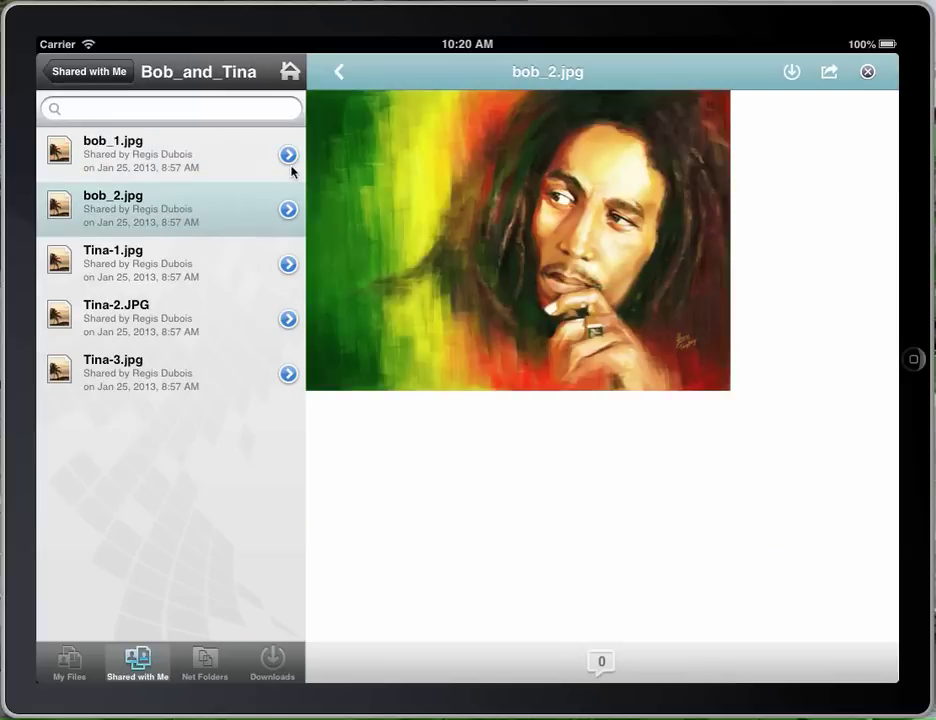
left_click(288, 155)
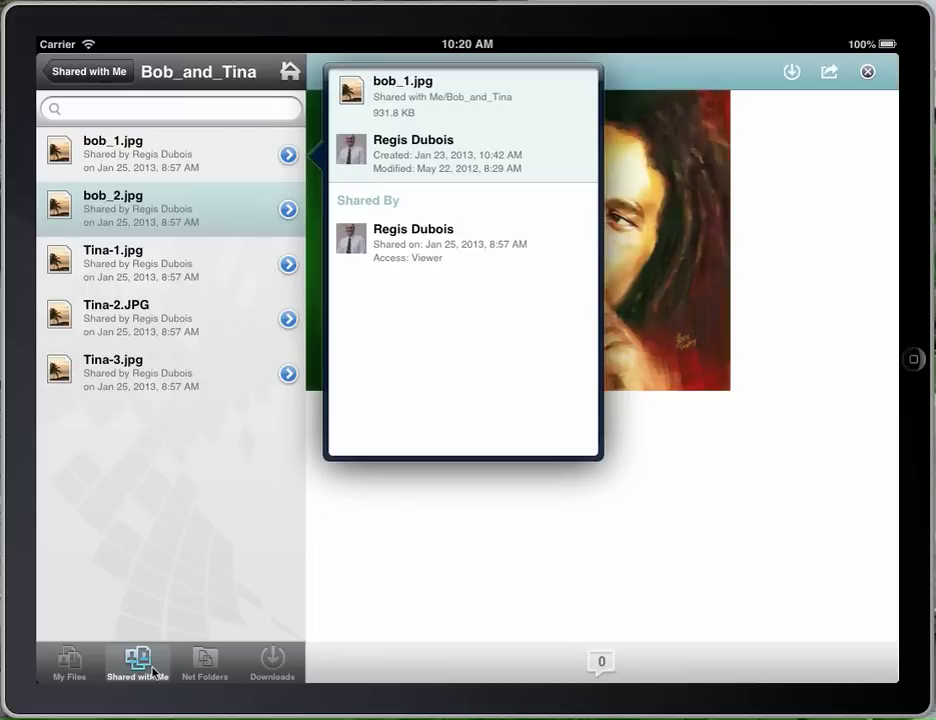
left_click(279, 171)
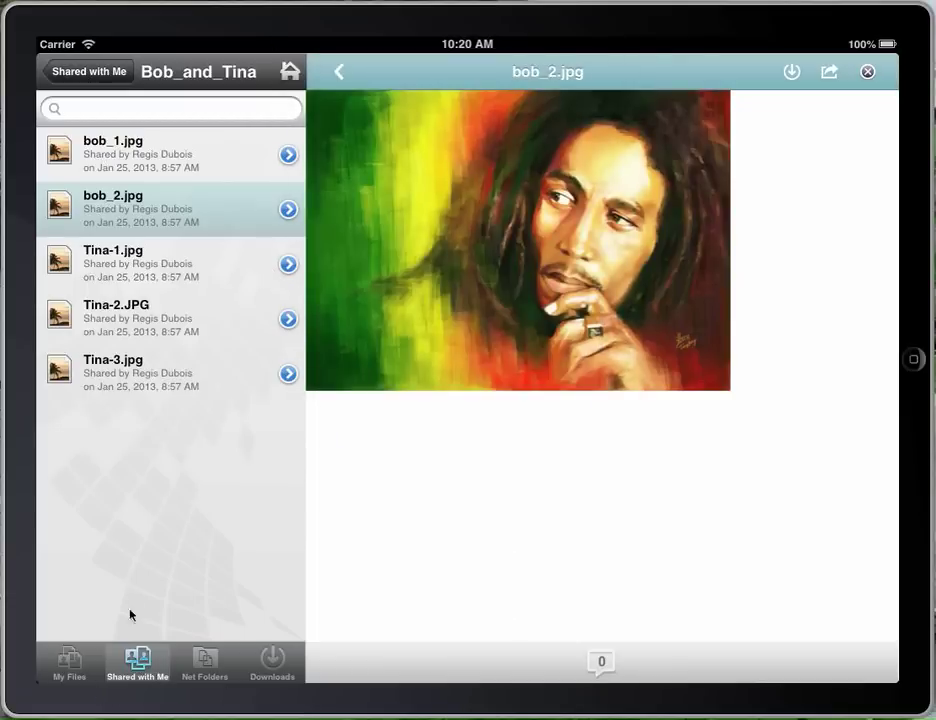
- Switch through the Net Folders, Shared with Me and My Files lists
left_click(203, 668)
left_click(134, 662)
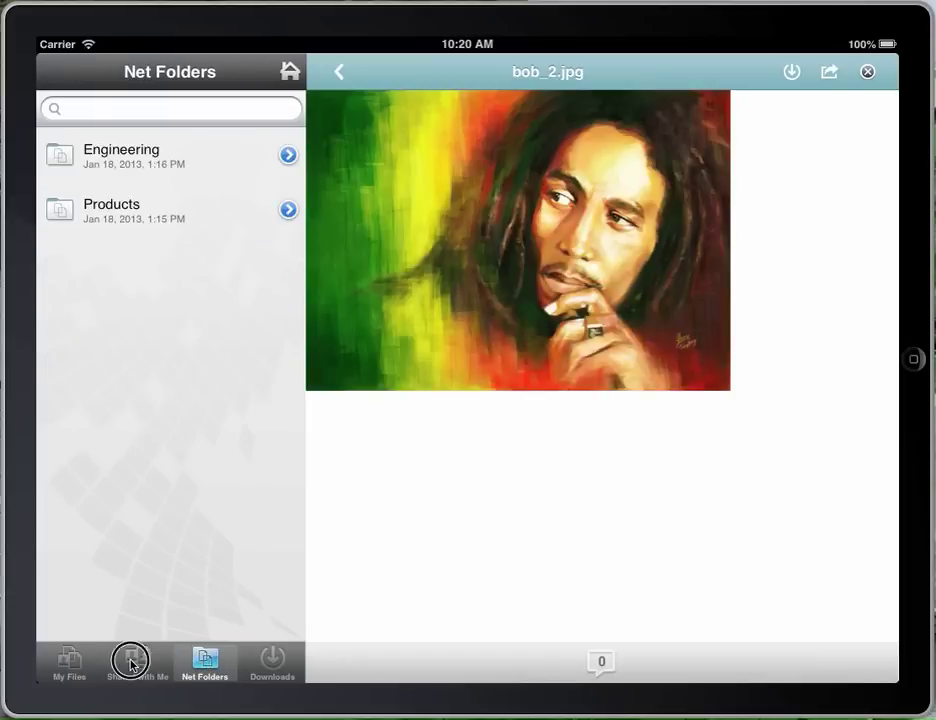
left_click(69, 668)
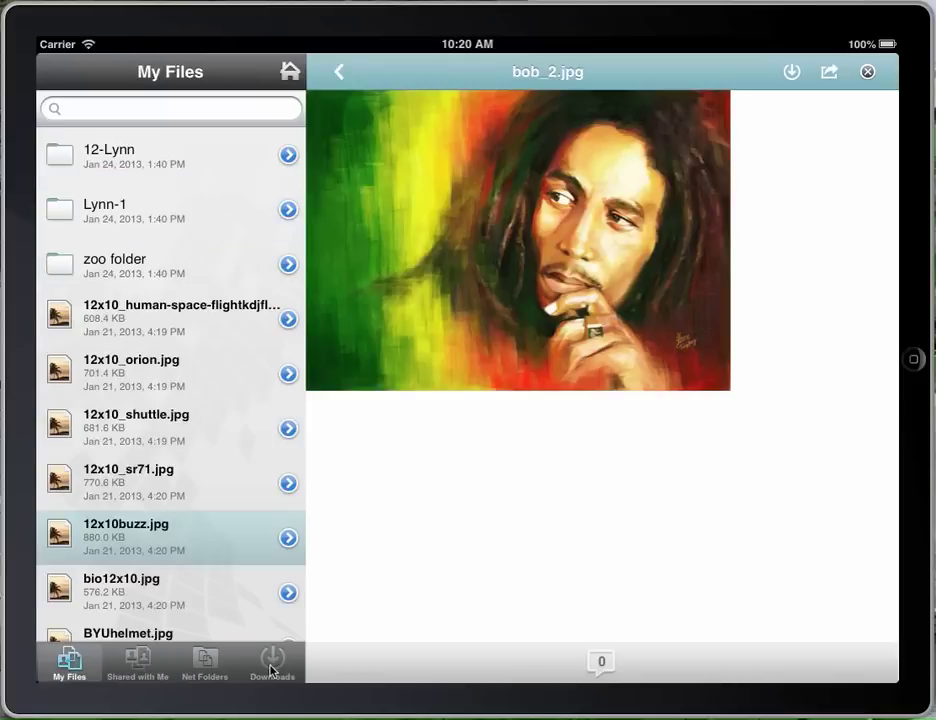
- Download bob_2.jpg for offline access from the Downloads view, then go back home
left_click(272, 664)
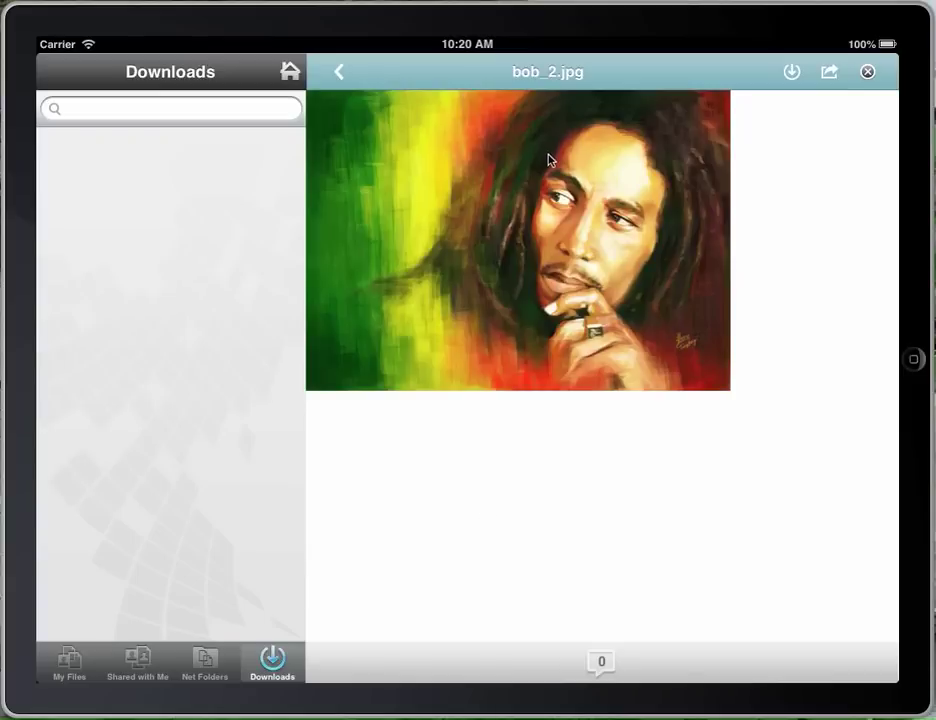
left_click(791, 72)
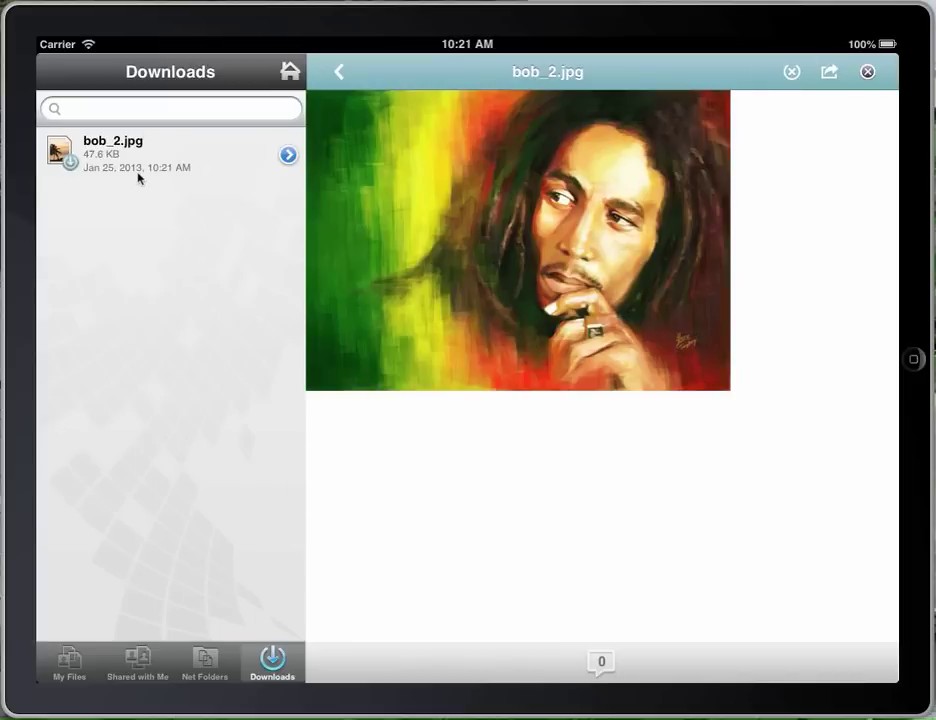
left_click(290, 72)
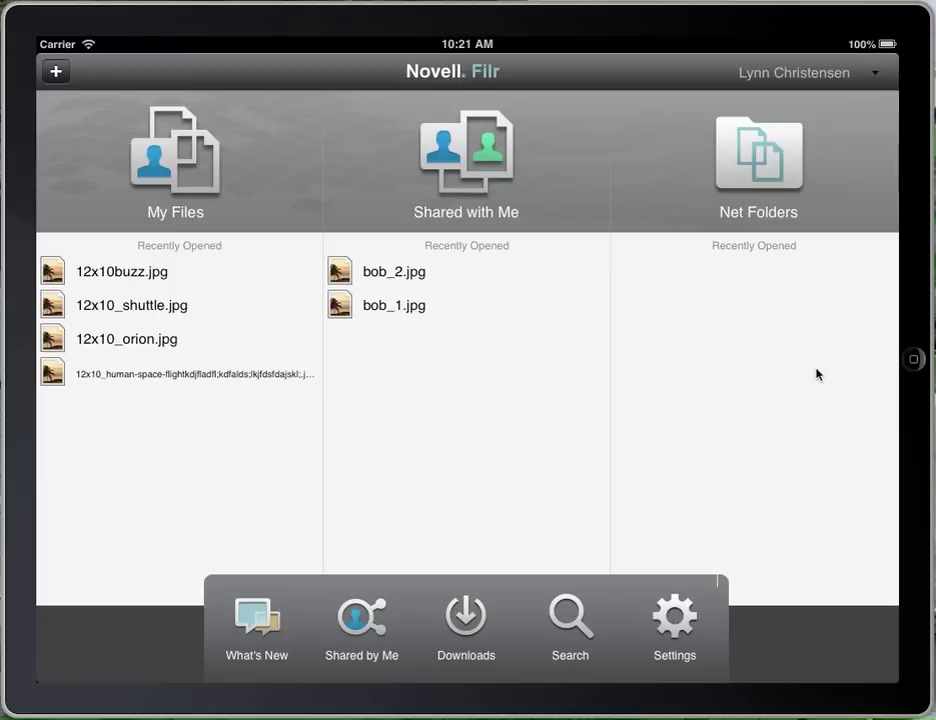
- Open the Engineering net folder and refresh its file list
left_click(764, 173)
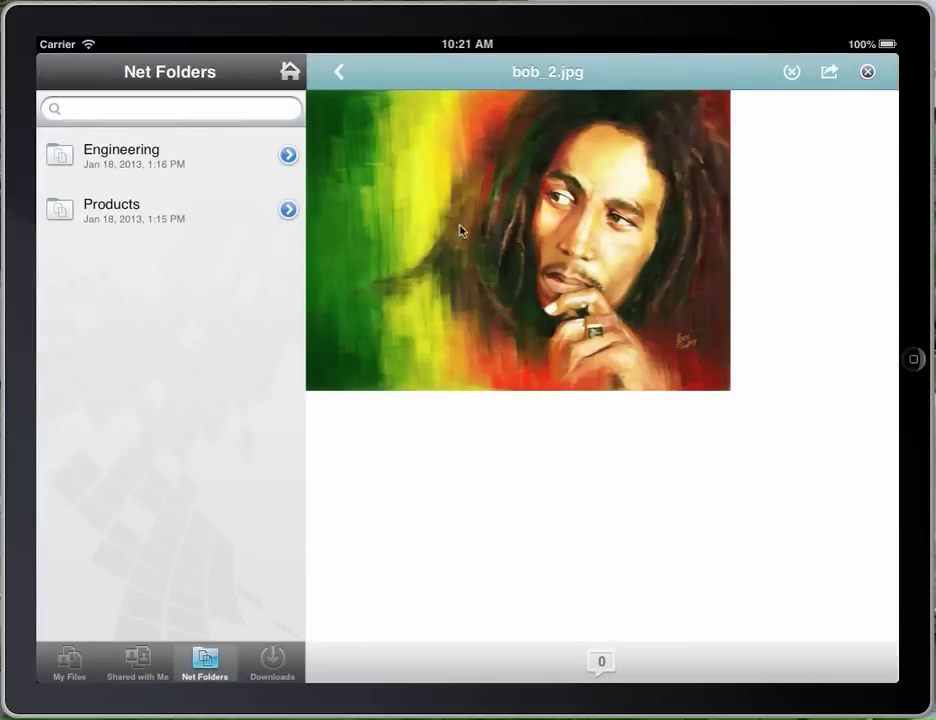
left_click(867, 71)
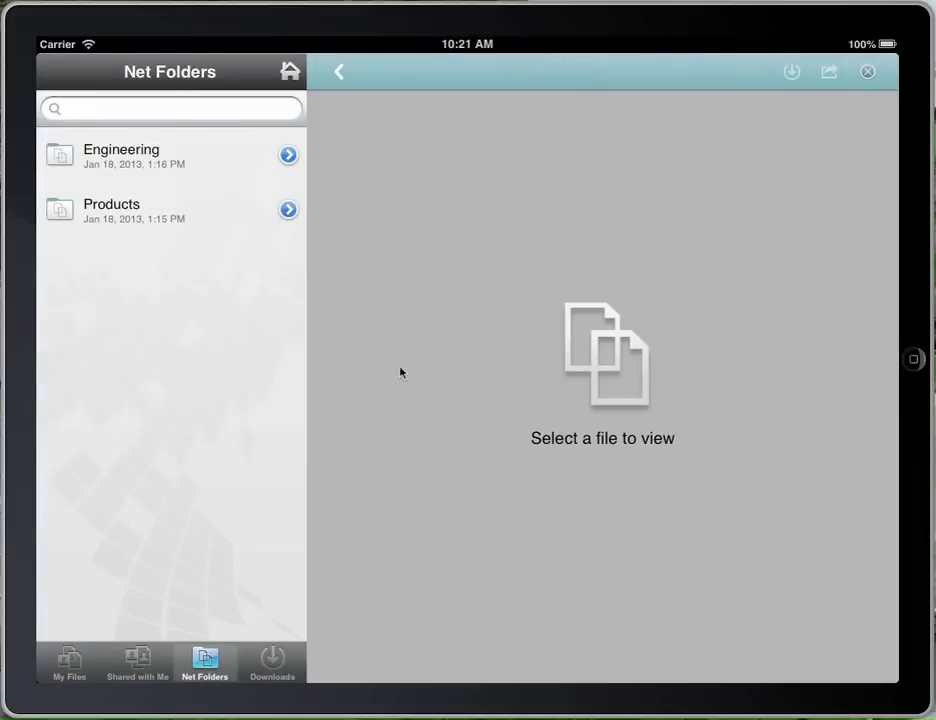
left_click(102, 163)
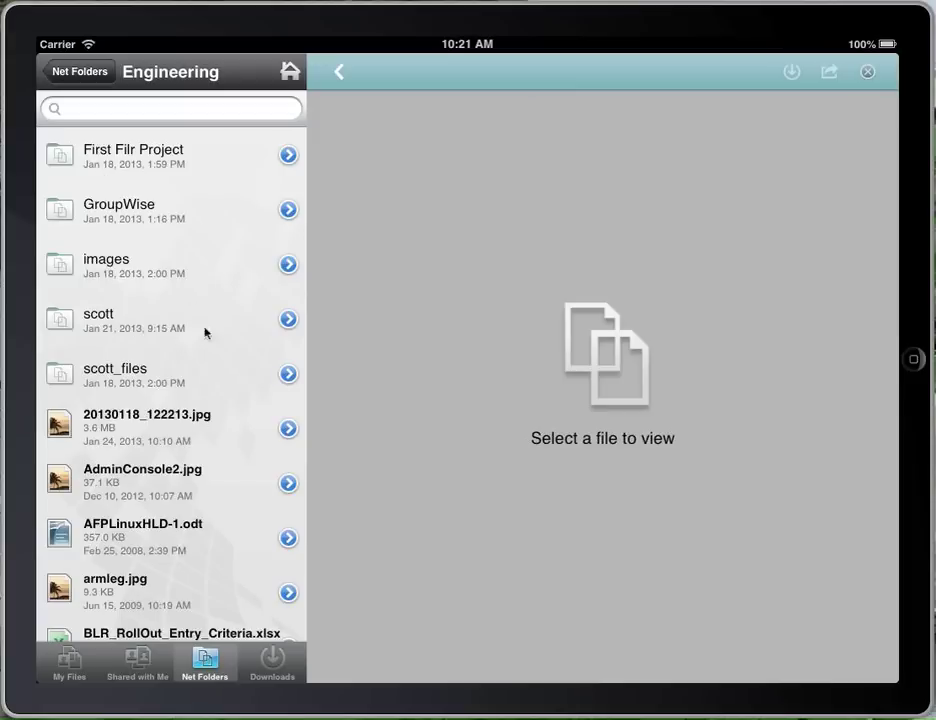
left_click_drag(208, 257, 224, 160)
left_click_drag(244, 503, 243, 272)
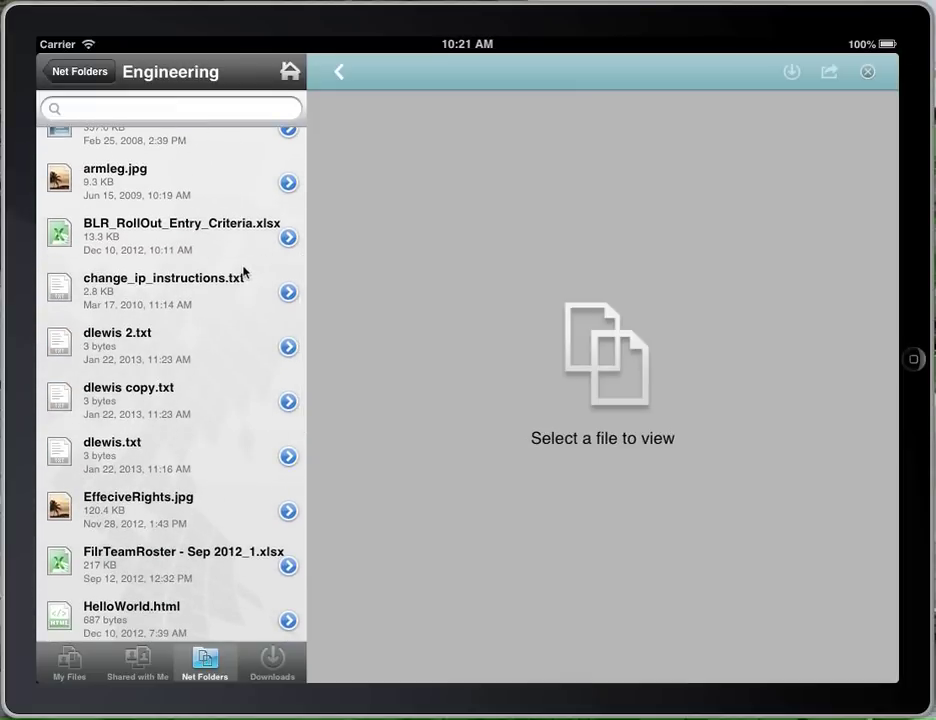
- Preview the three Engineering text files and check dlewis.txt's details
left_click(199, 347)
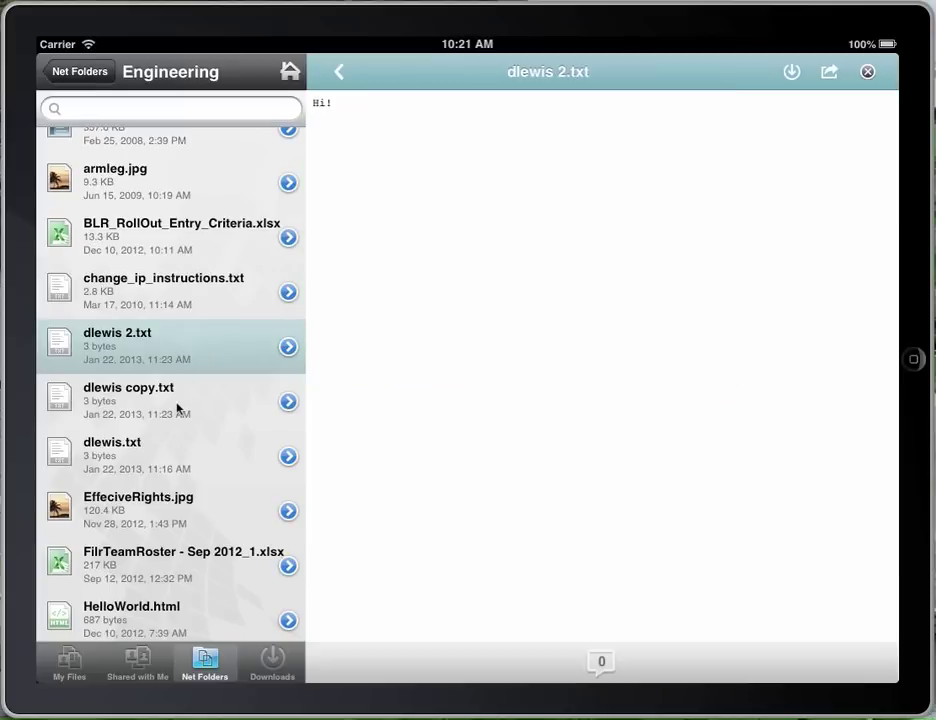
left_click(177, 407)
left_click(184, 457)
left_click(289, 456)
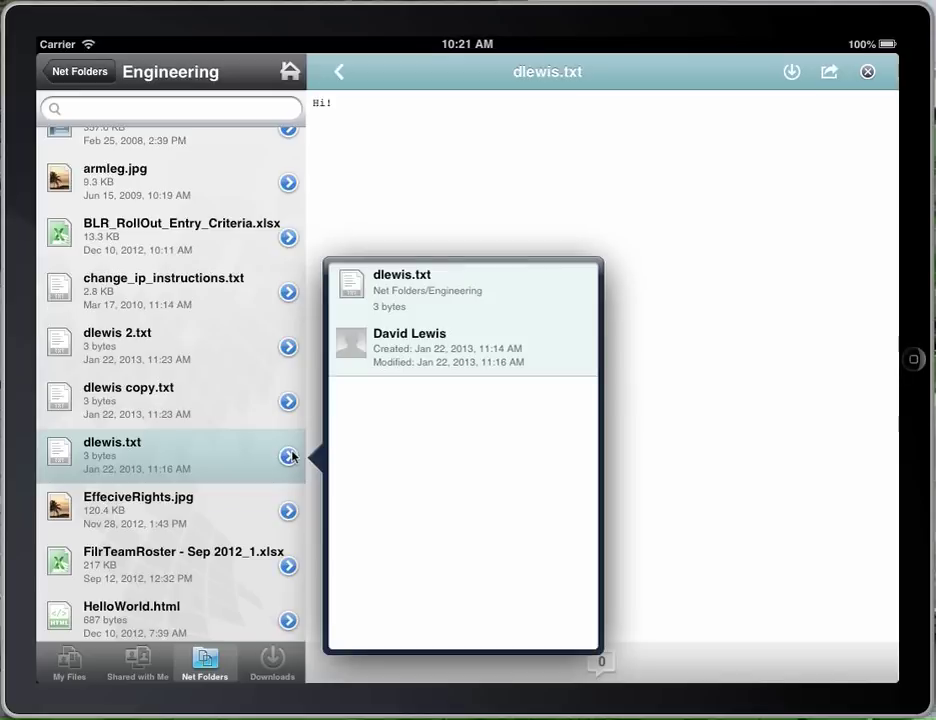
left_click(289, 82)
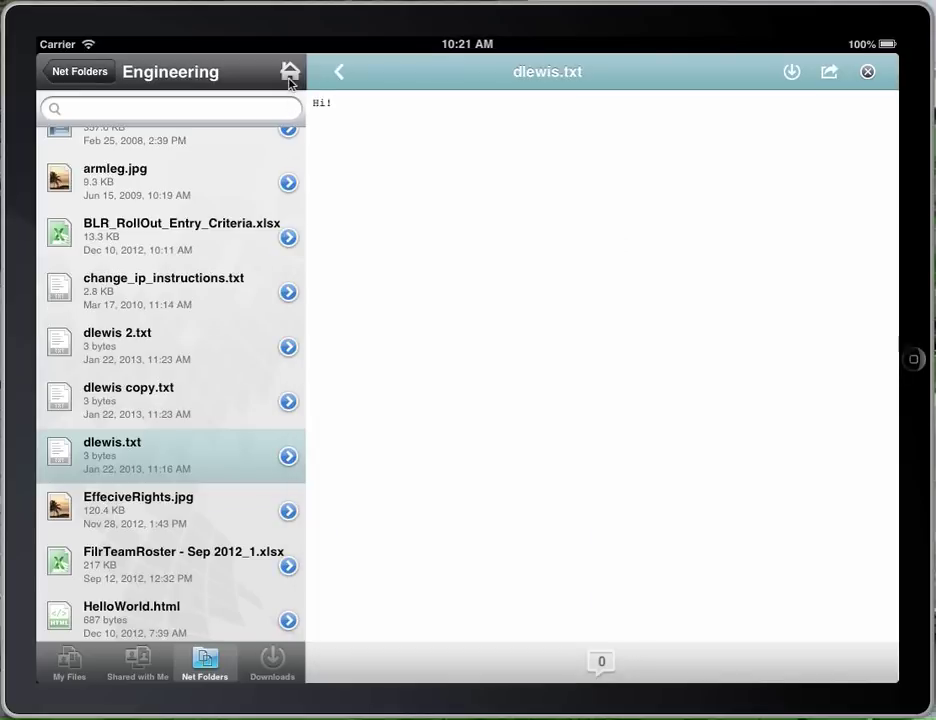
left_click(289, 82)
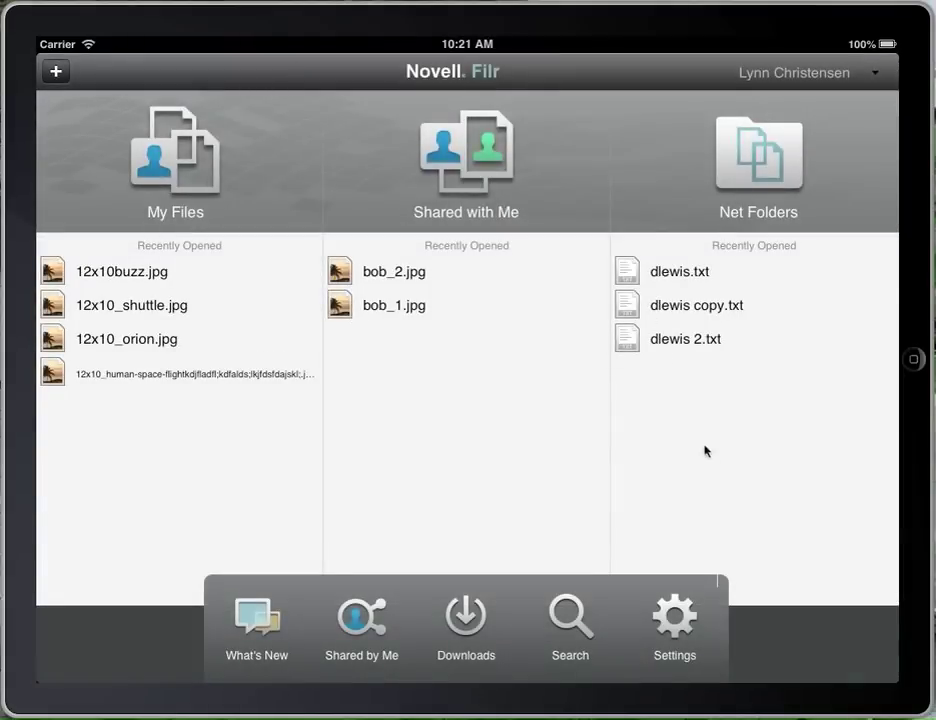
left_click(678, 622)
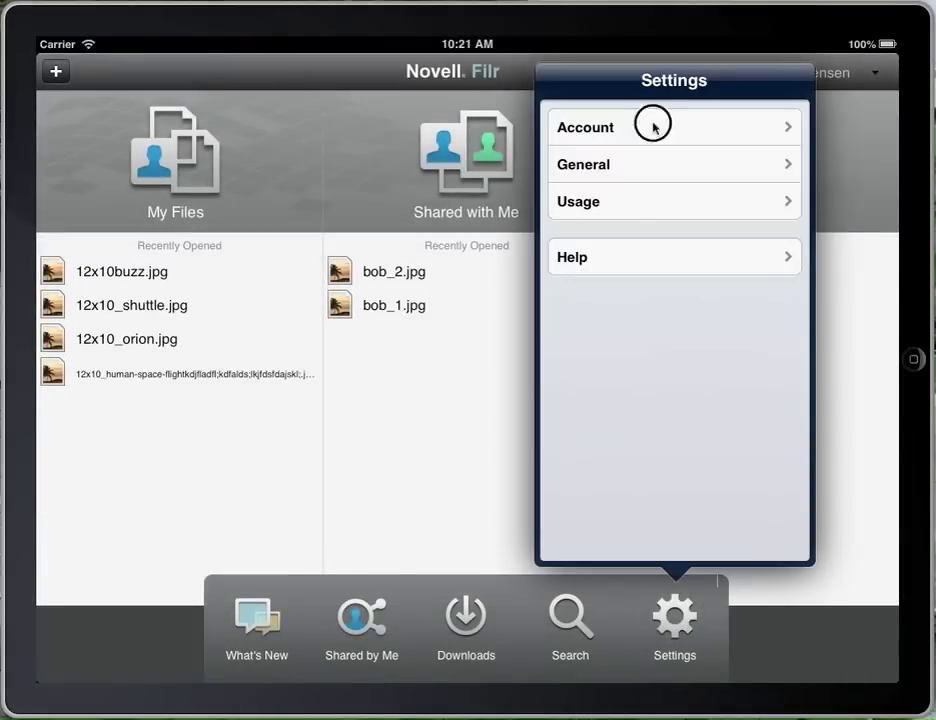
left_click(653, 126)
left_click(581, 84)
left_click(612, 170)
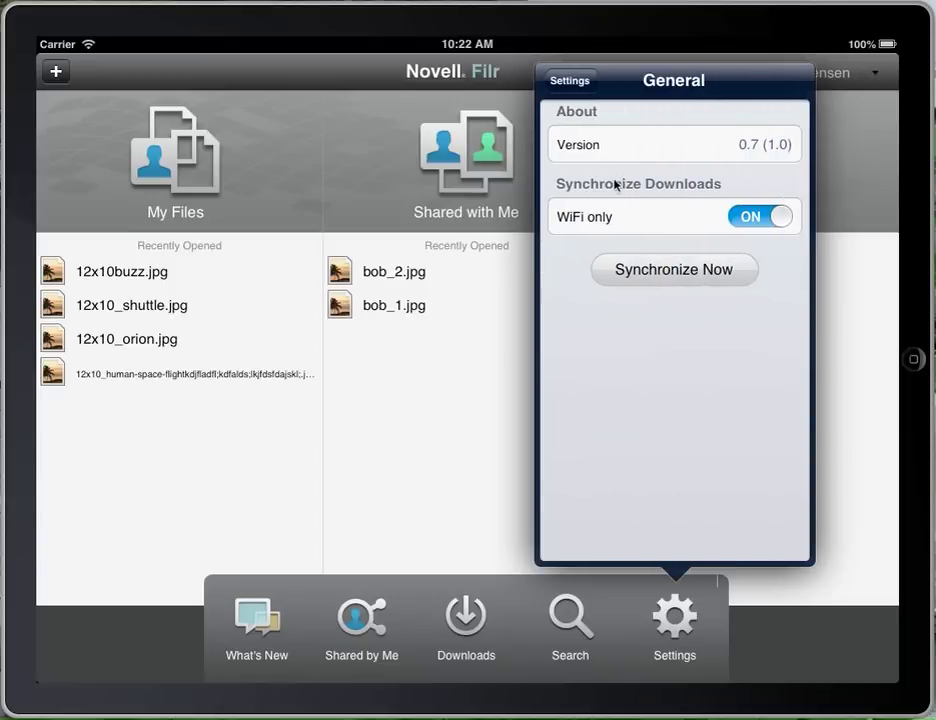
left_click(570, 81)
left_click(618, 211)
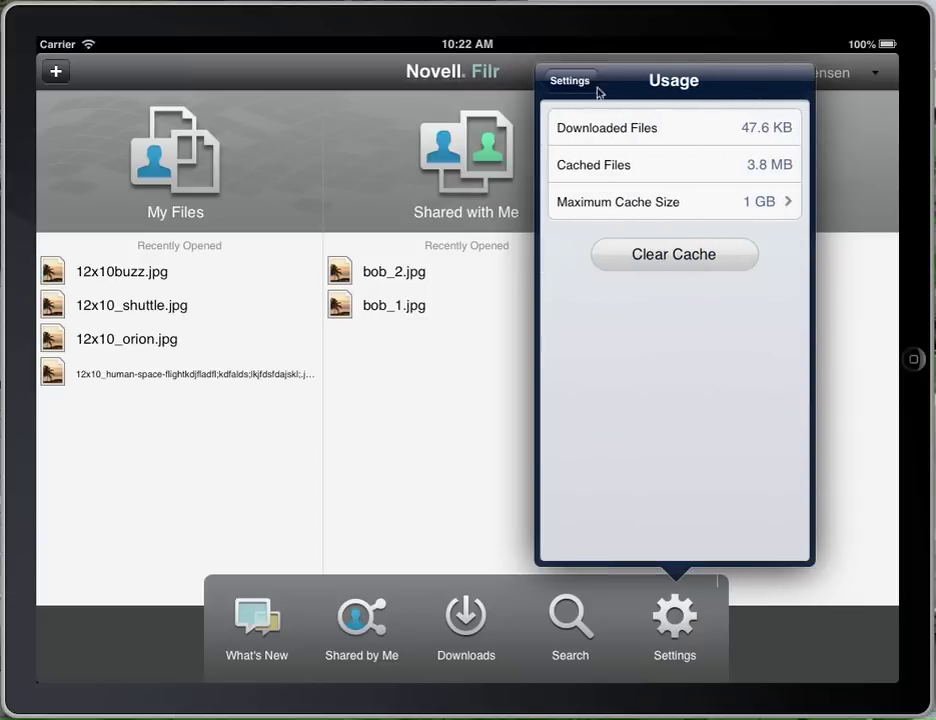
left_click(565, 82)
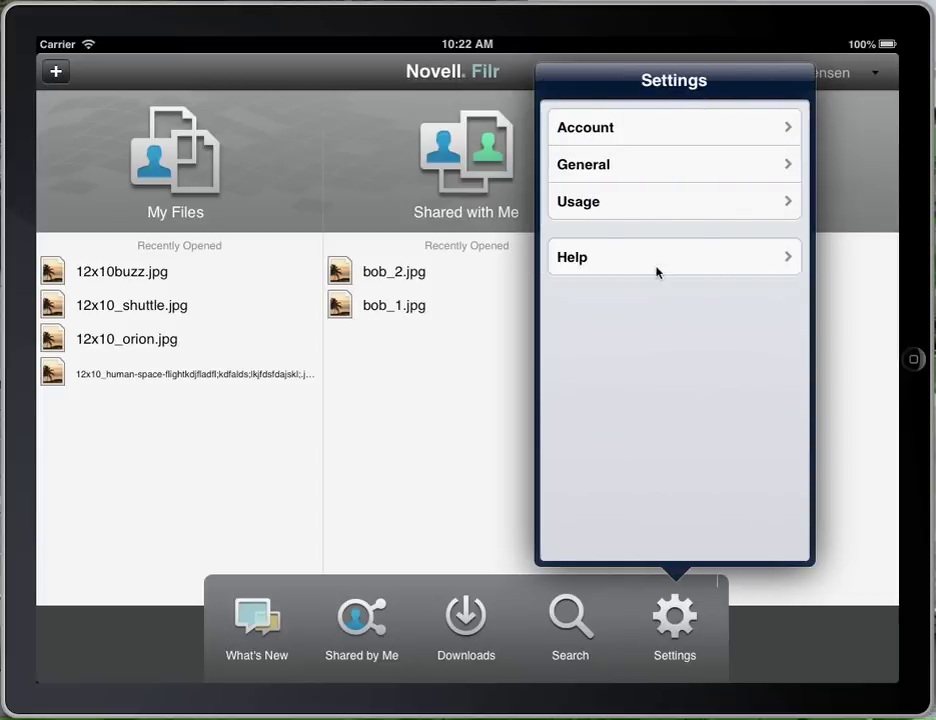
left_click(657, 258)
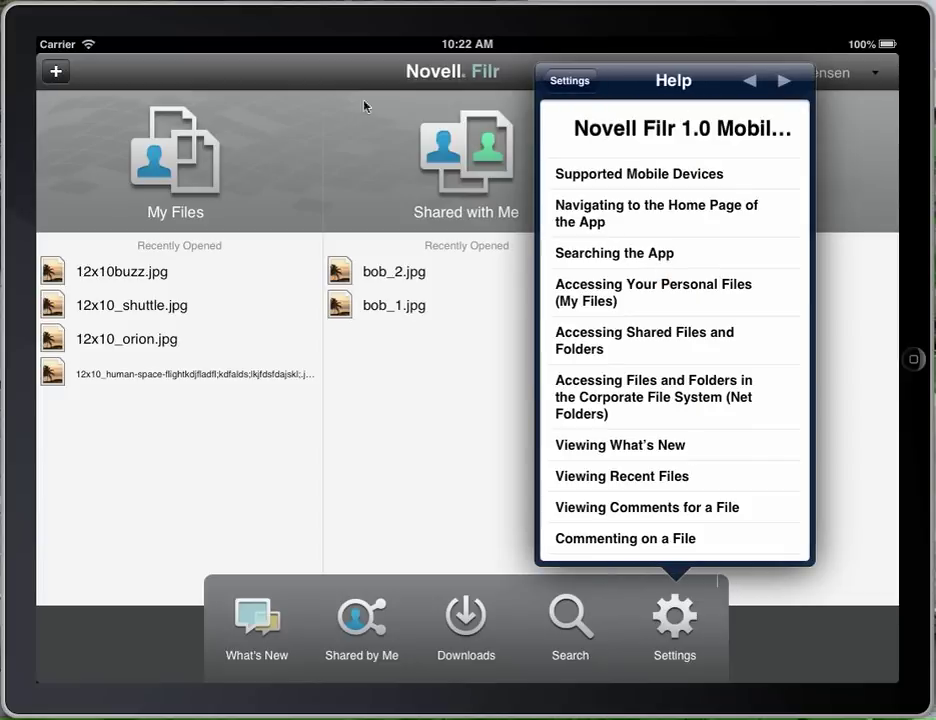
left_click(567, 82)
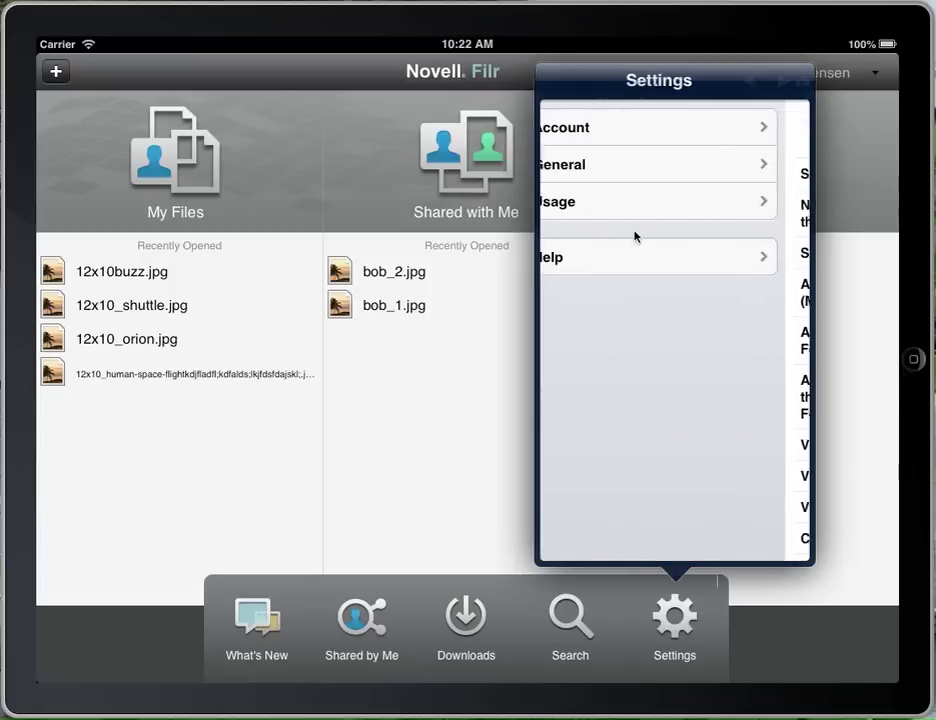
left_click(442, 426)
left_click(568, 613)
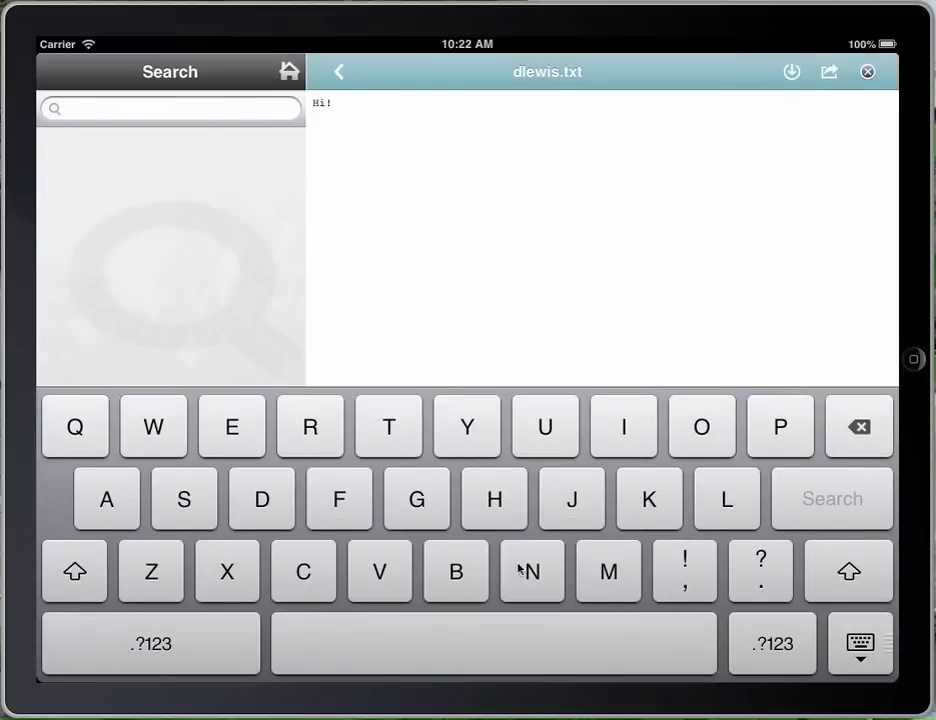
type("fun")
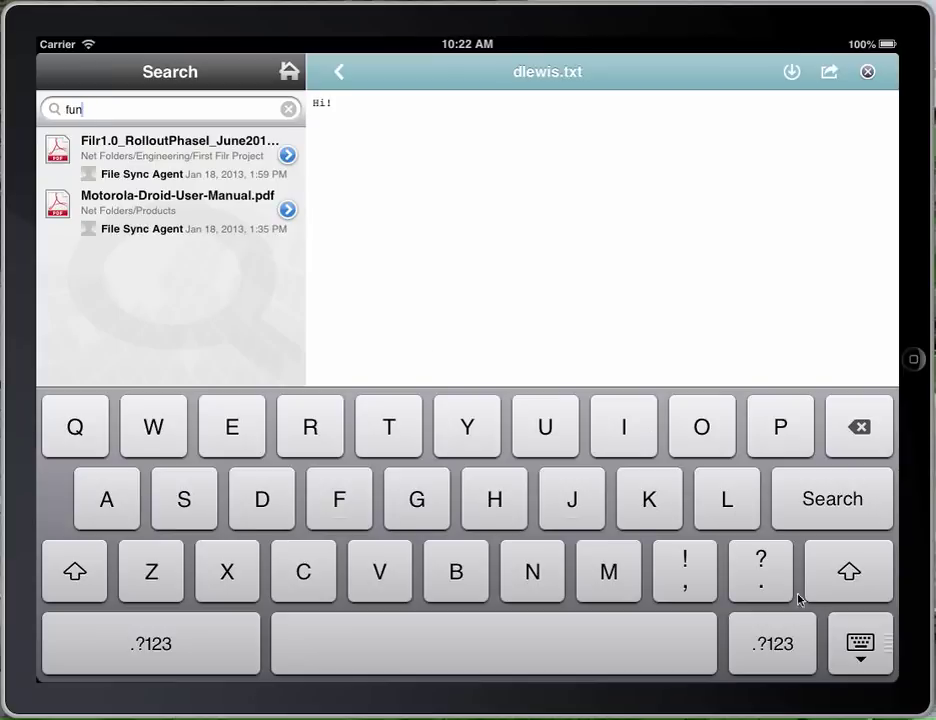
left_click(860, 643)
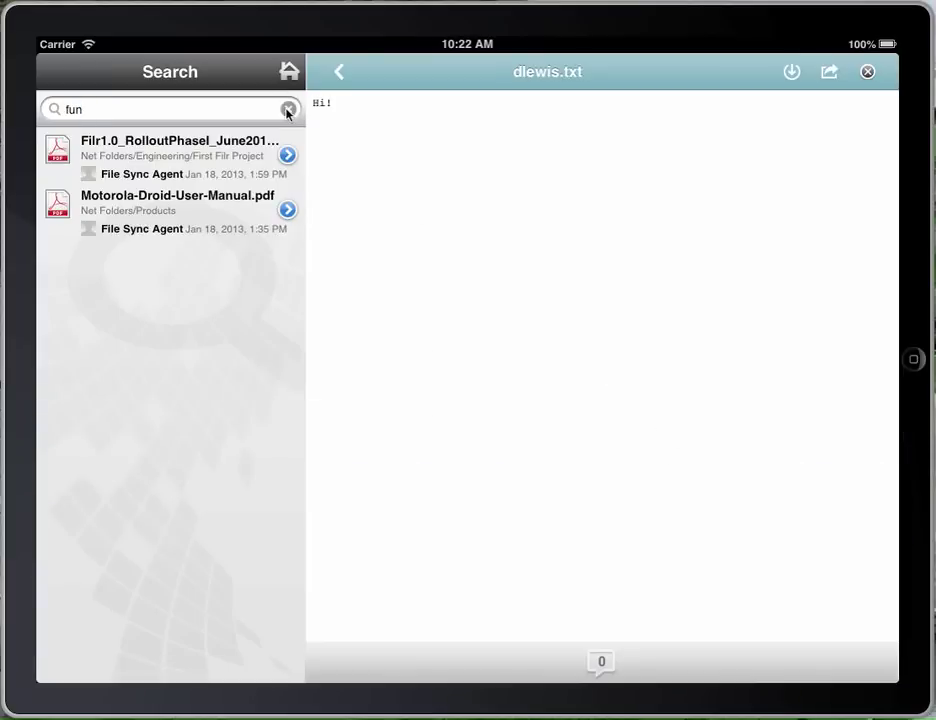
left_click(286, 113)
left_click(289, 74)
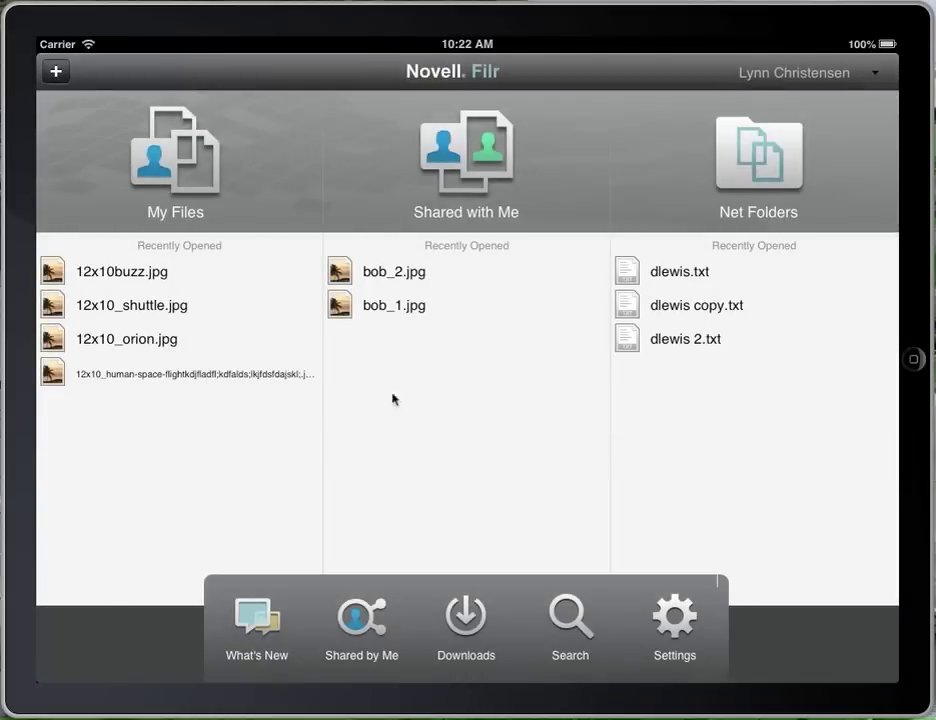
- Filter What's New first to My Files, then to Shared with Me
left_click(258, 630)
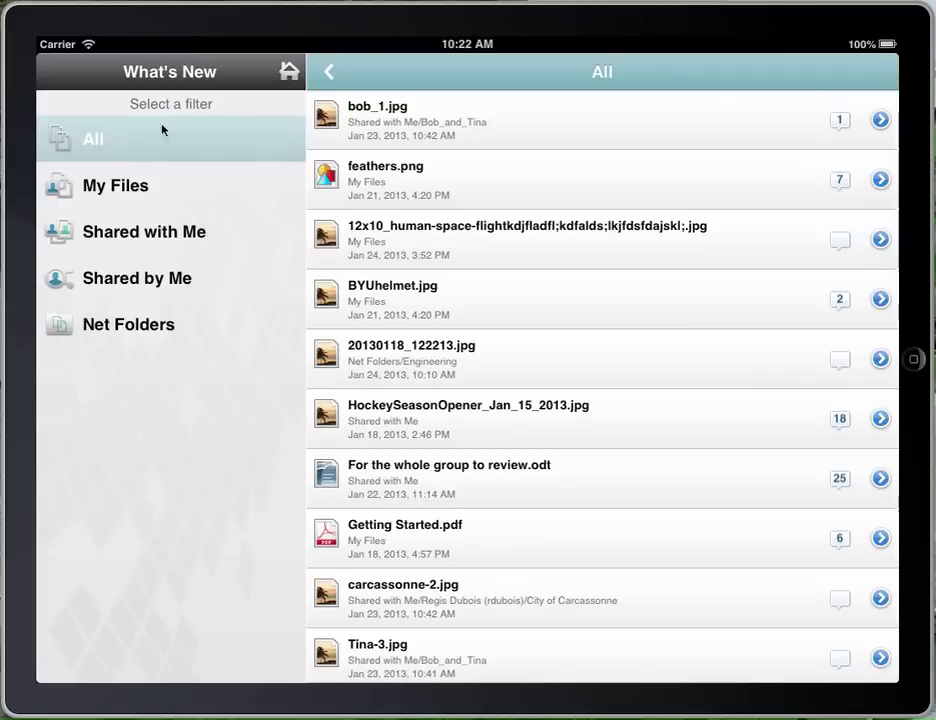
left_click(142, 188)
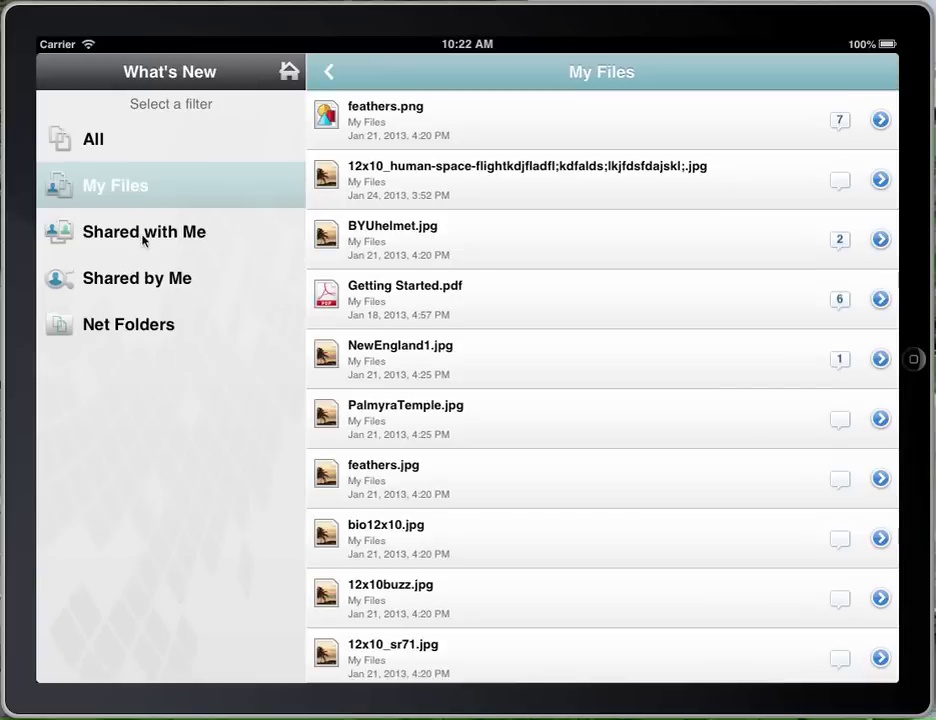
left_click(143, 236)
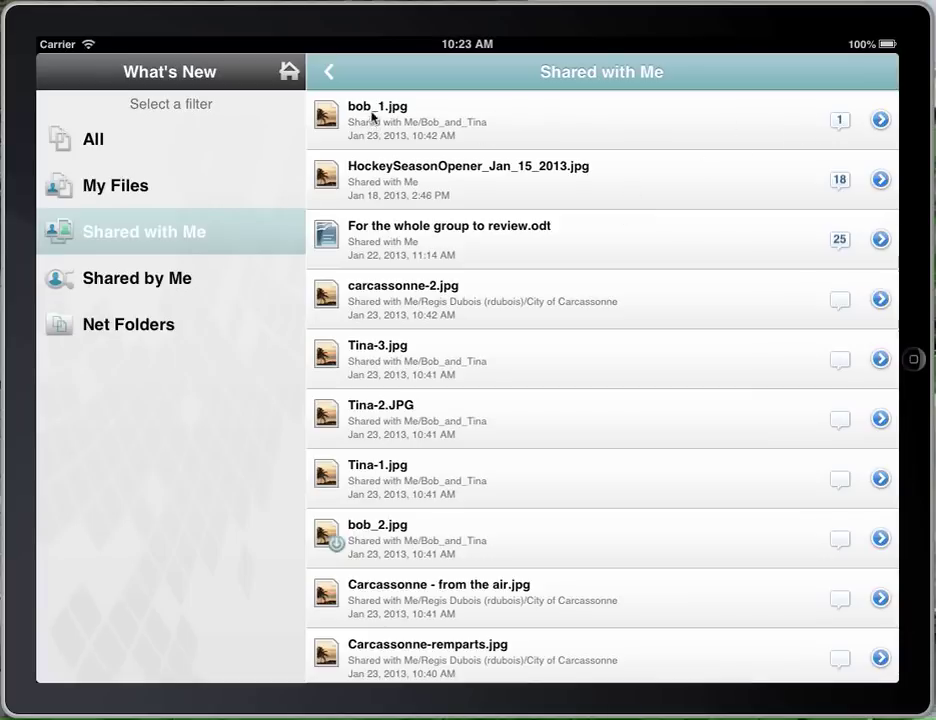
- Show bob_1.jpg's comments, cancel a reply, then hide them again
left_click(840, 122)
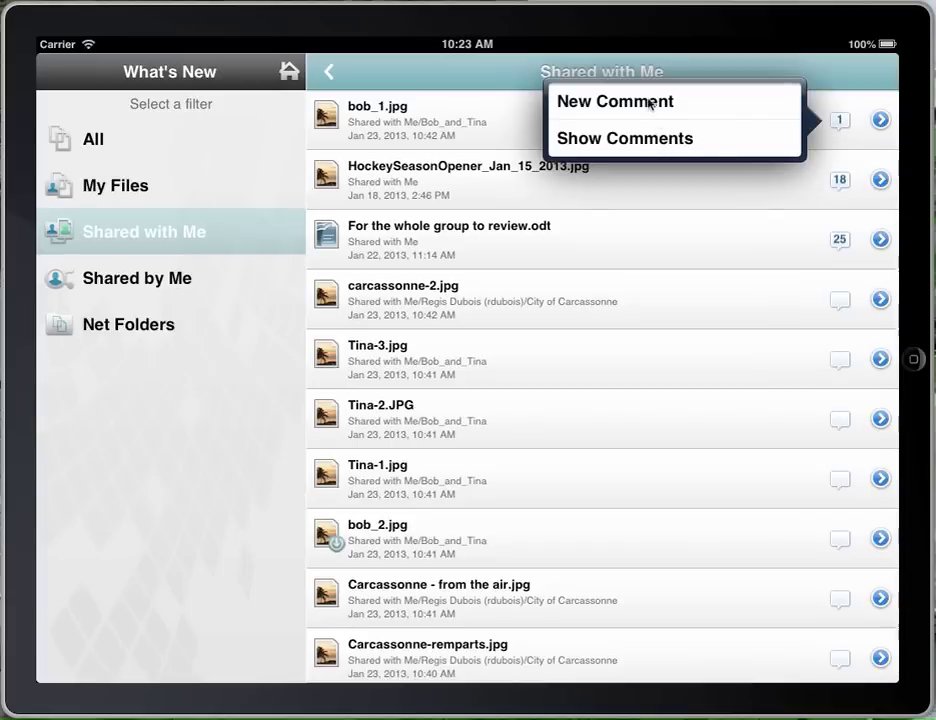
left_click(643, 140)
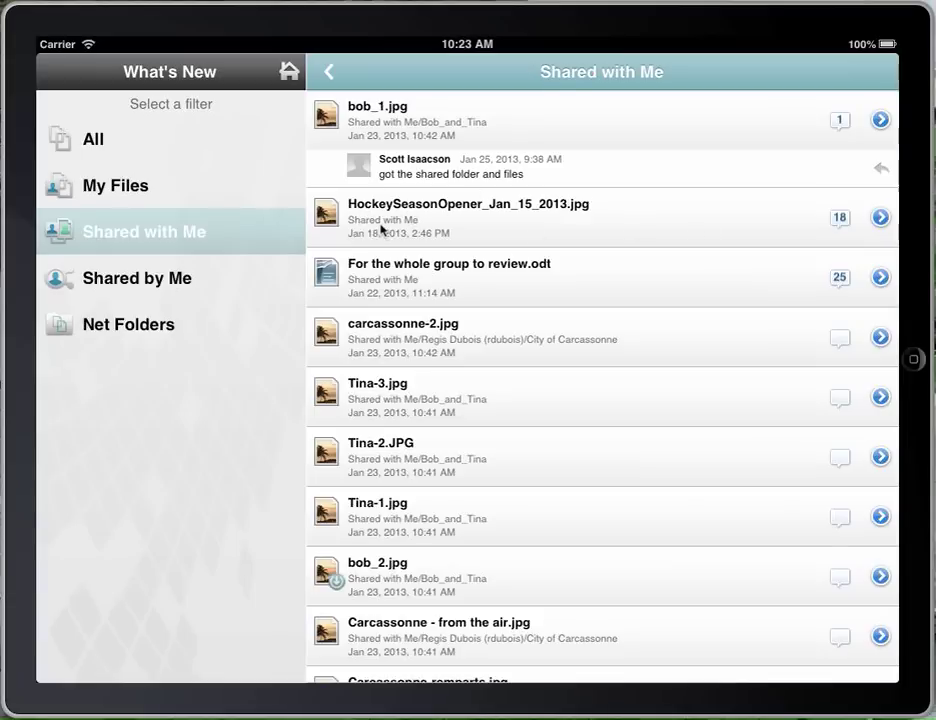
left_click(660, 175)
left_click(859, 642)
left_click(839, 119)
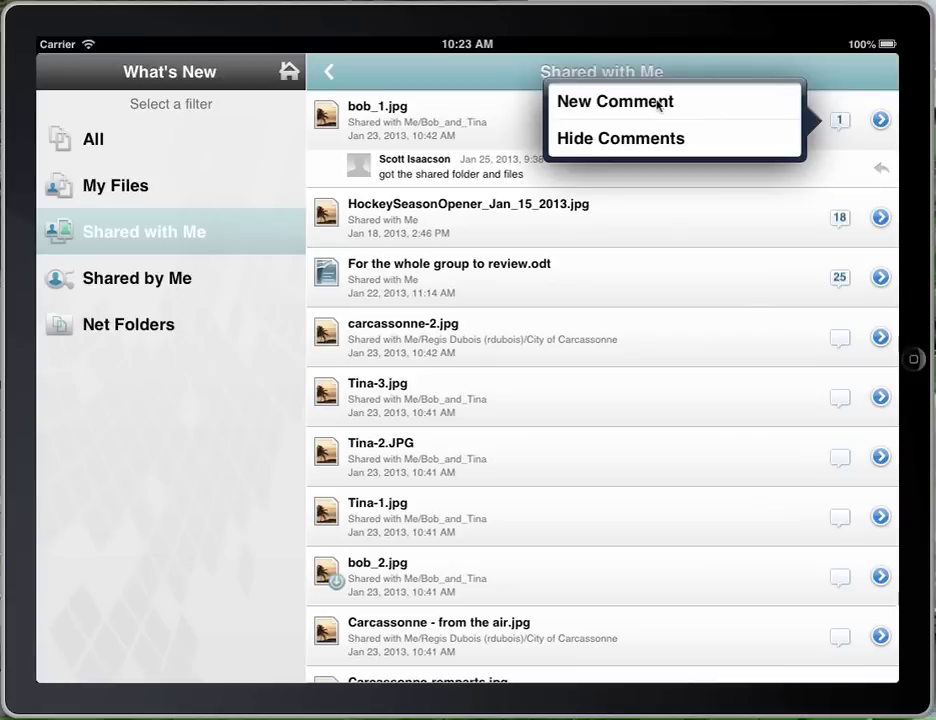
left_click(748, 217)
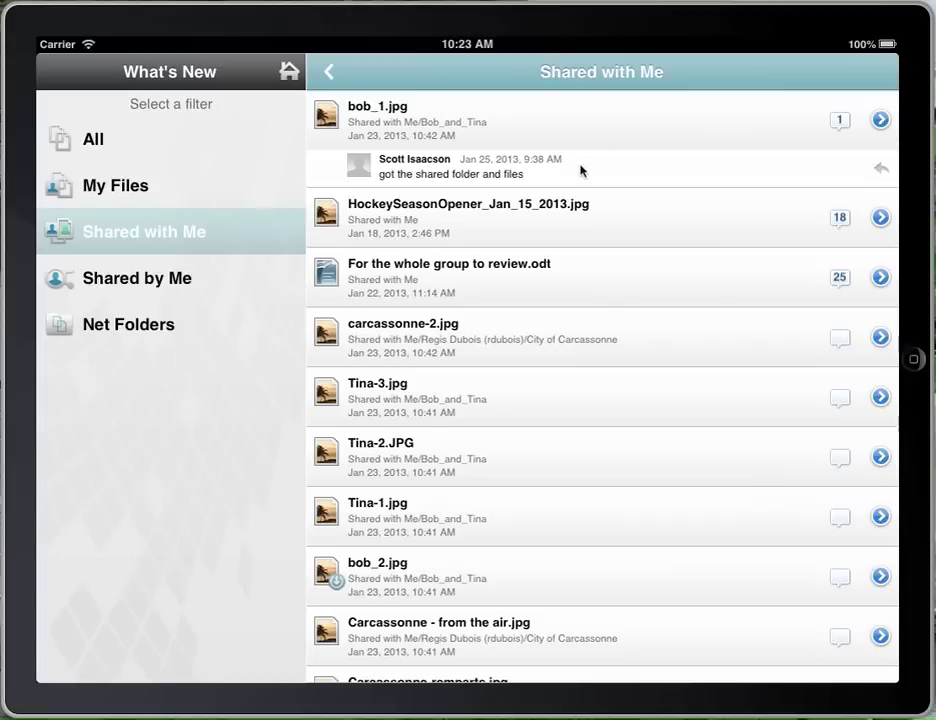
left_click(840, 121)
left_click(639, 140)
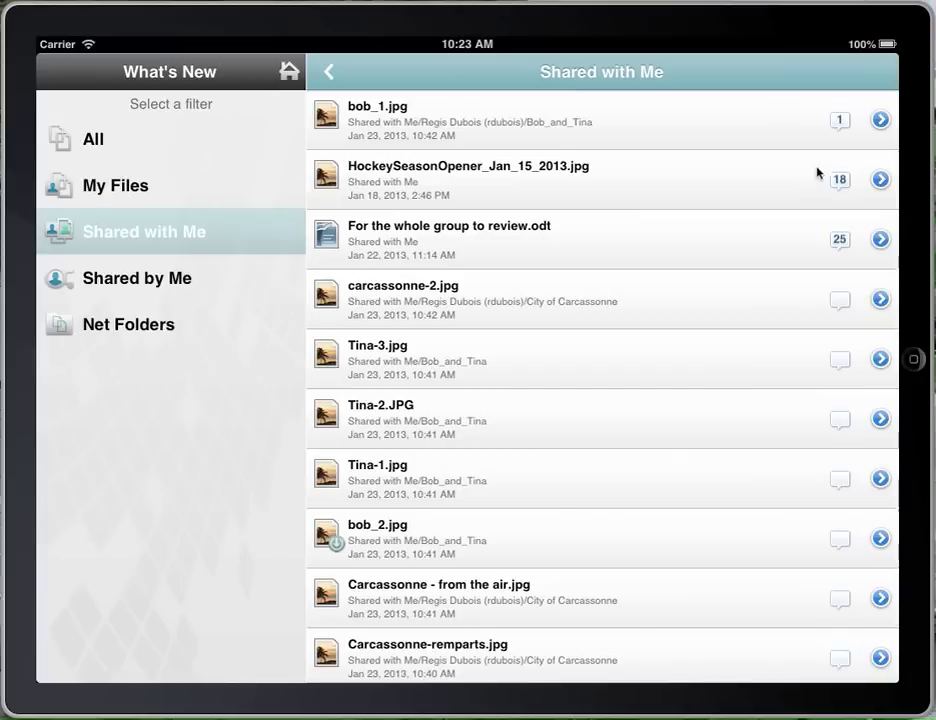
- Show and scroll through the comments on HockeySeasonOpener_Jan_15_2013.jpg
left_click(840, 190)
left_click(633, 201)
left_click(728, 391)
left_click_drag(728, 391, 727, 271)
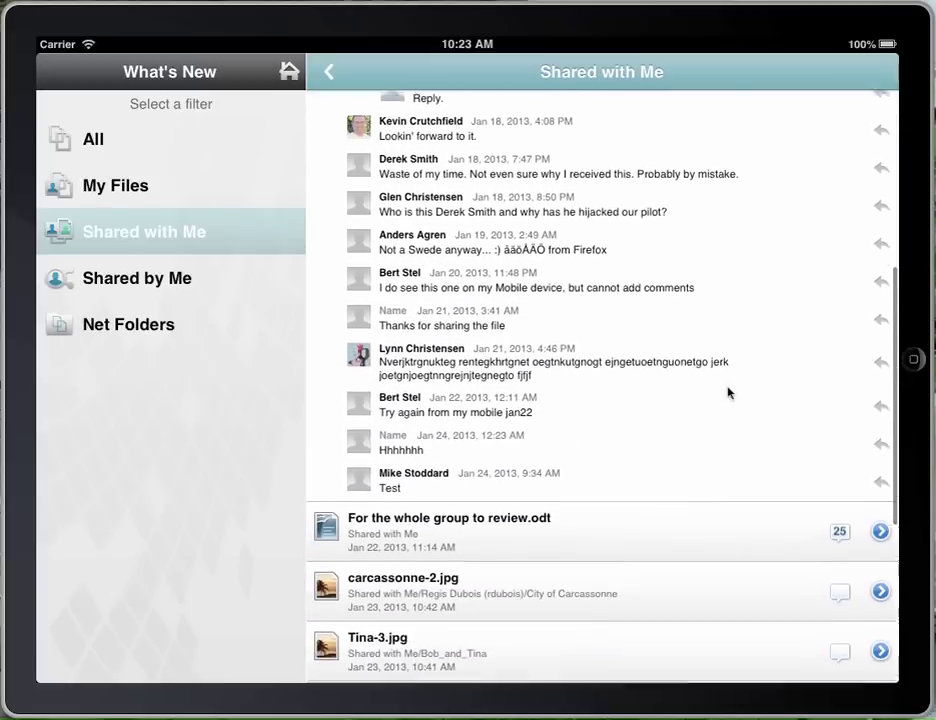
left_click_drag(731, 326, 729, 603)
- Post the reply 'This is a reply!' to the hockey photo's comment about mobile devices
left_click(502, 475)
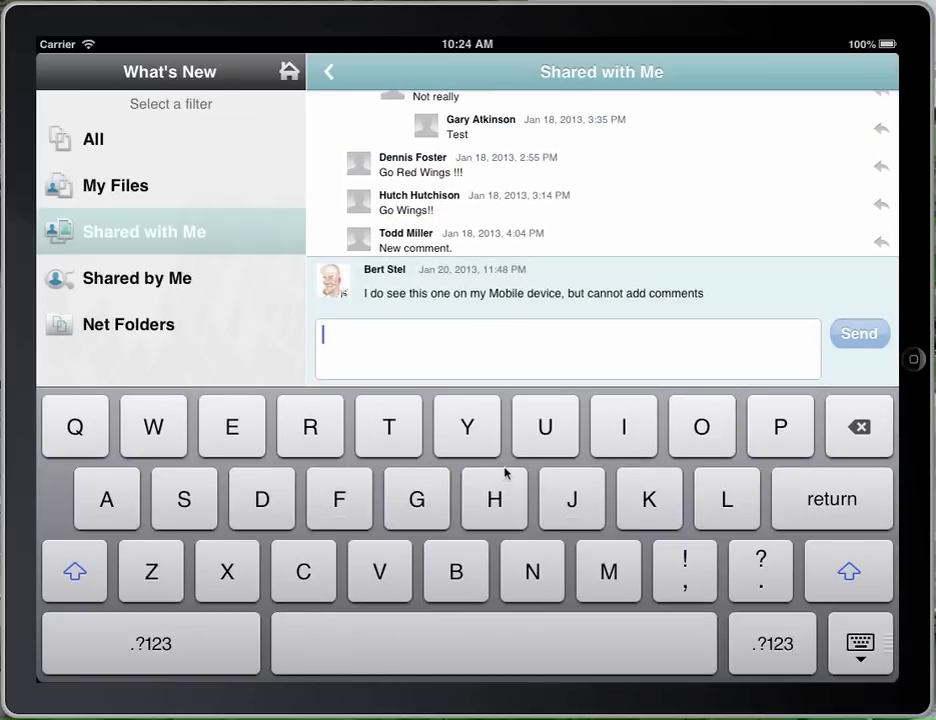
type("This sis")
key("BackSpace")
key("BackSpace")
key("BackSpace")
key("BackSpace")
type("ius a")
key("BackSpace")
key("BackSpace")
key("BackSpace")
key("BackSpace")
key("BackSpace")
type("is a r")
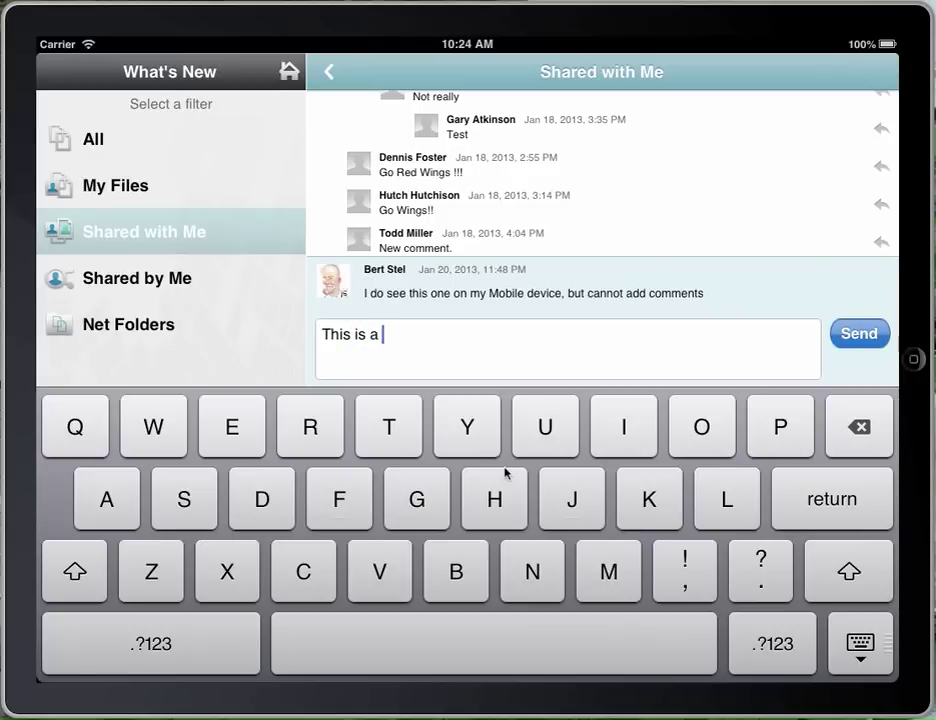
type("eply!")
left_click(866, 336)
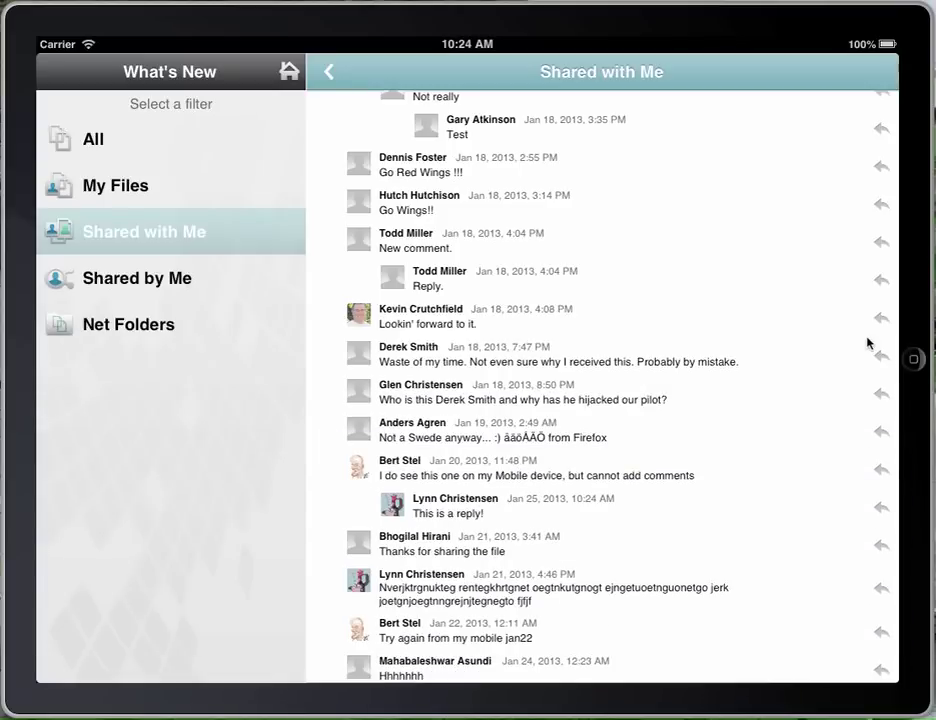
left_click(449, 511)
left_click_drag(449, 511, 564, 664)
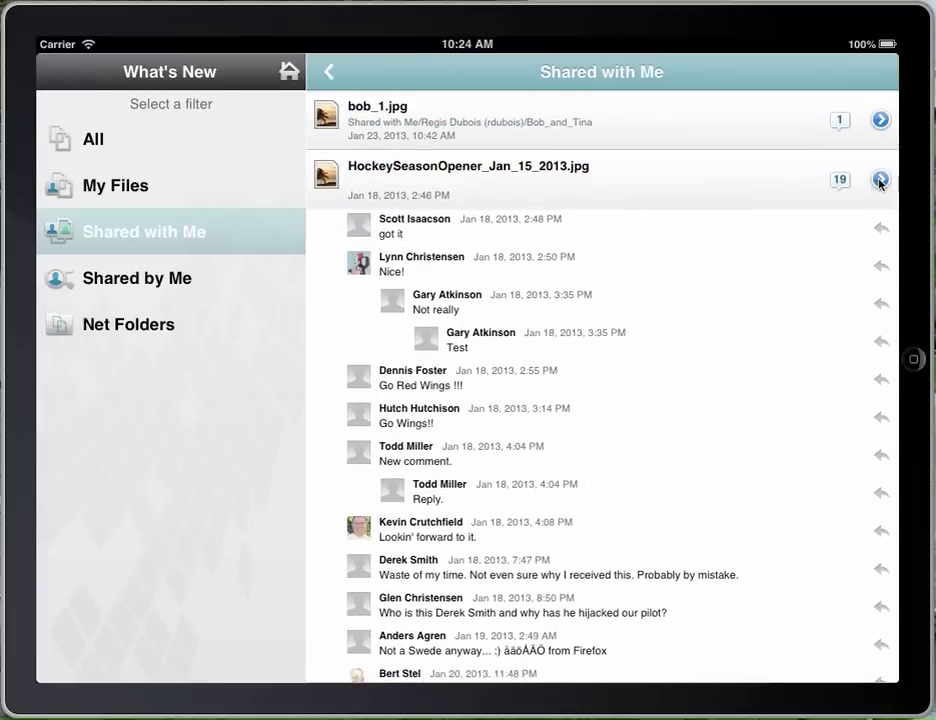
- Check the hockey photo's details, hide its 19 comments, and view Net Folders updates before returning home
left_click(880, 181)
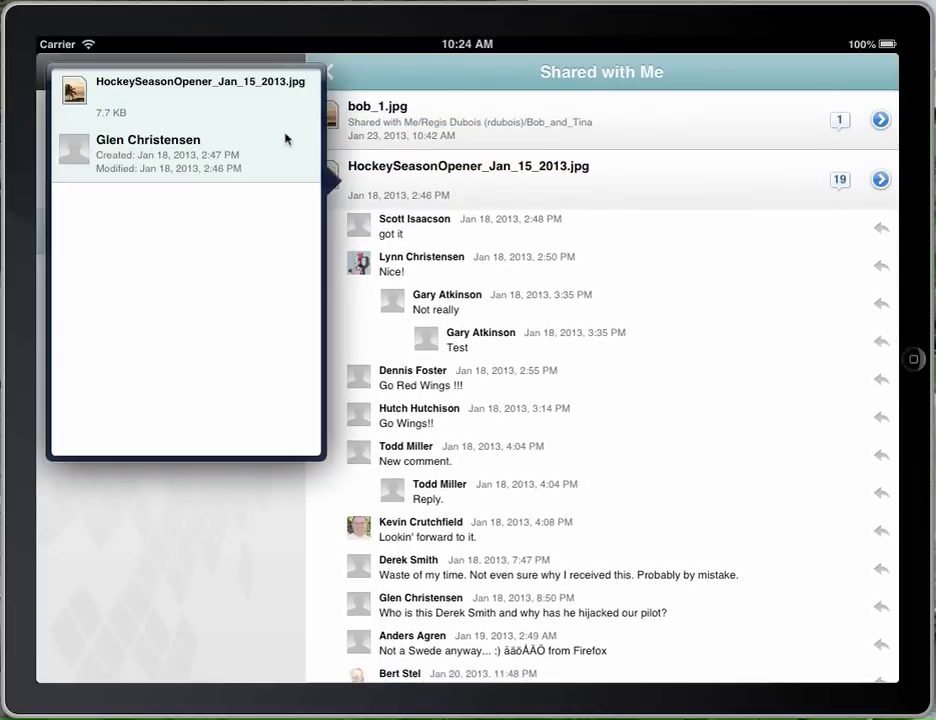
left_click(745, 310)
left_click(841, 180)
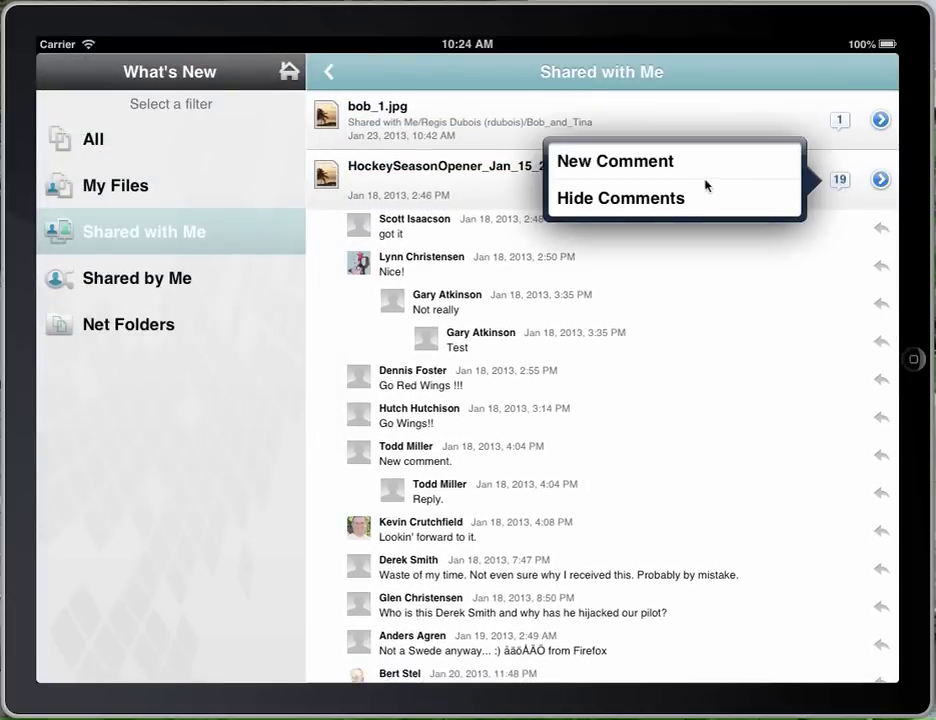
left_click(673, 196)
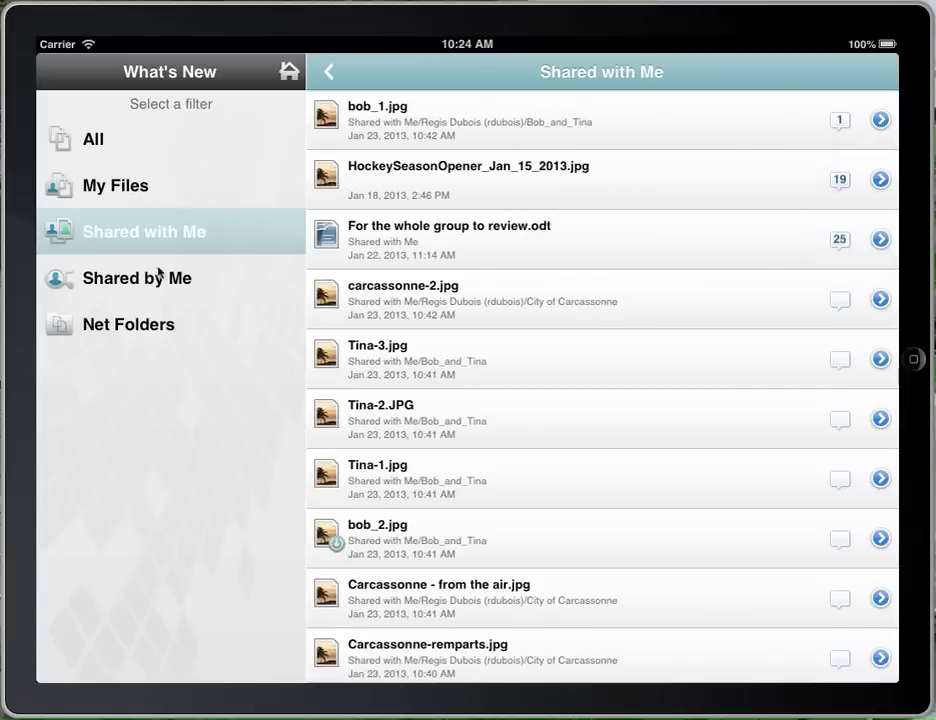
left_click(136, 328)
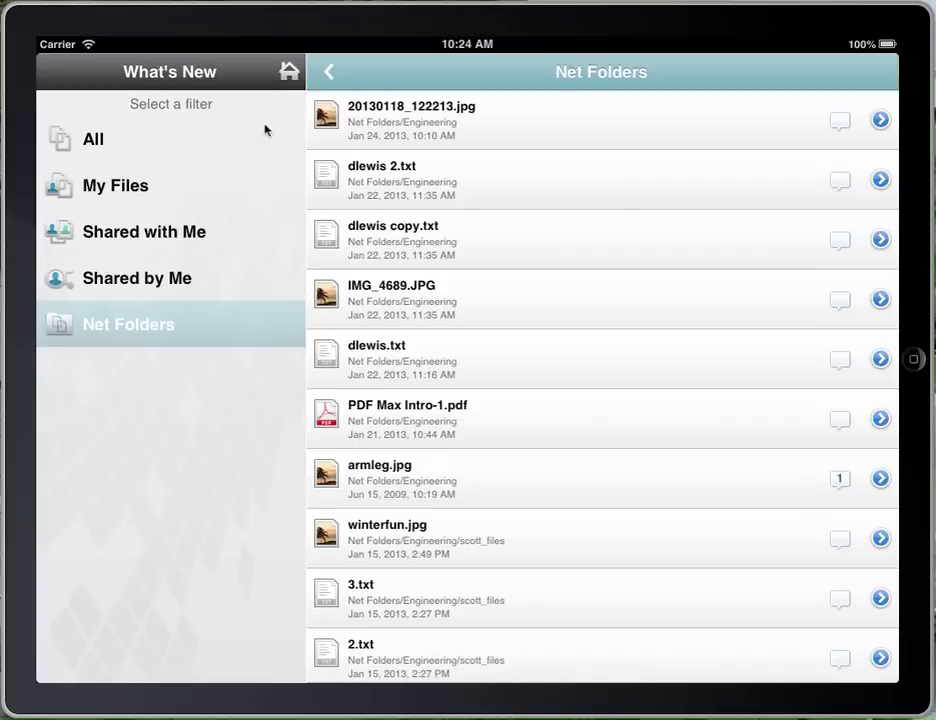
left_click(290, 72)
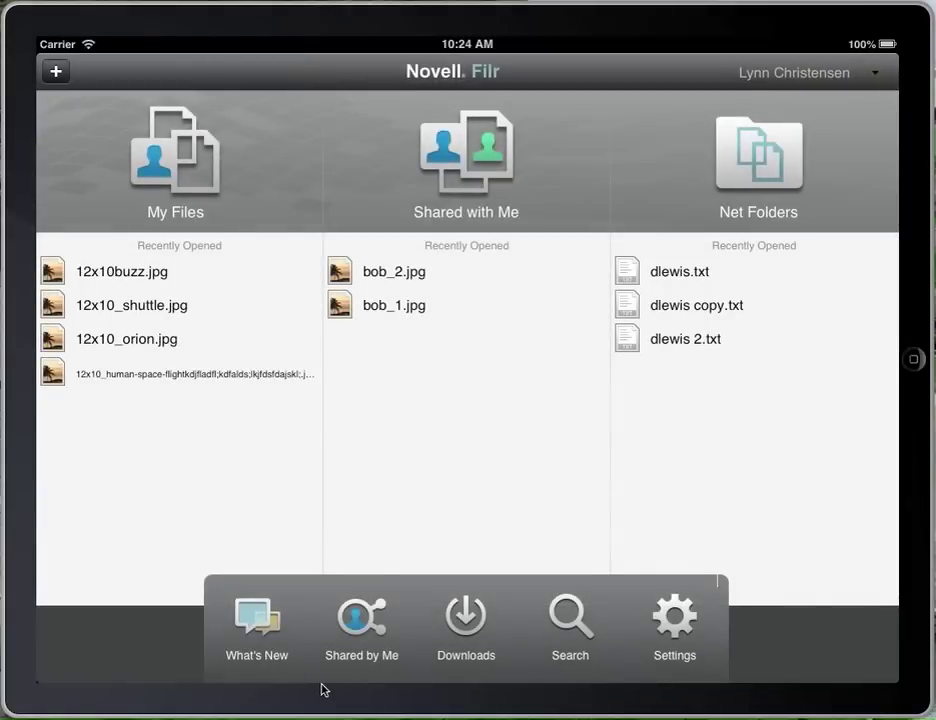
- In Shared by Me, view 12x10_shuttle.jpg's sharing details, then open NewEngland1.jpg
left_click(354, 627)
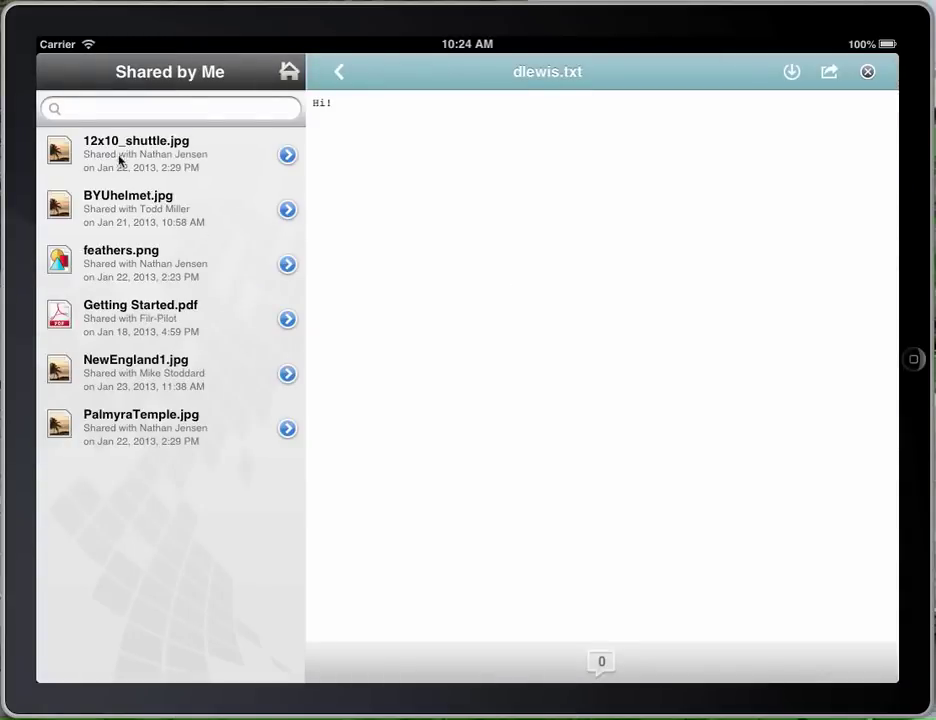
left_click(867, 72)
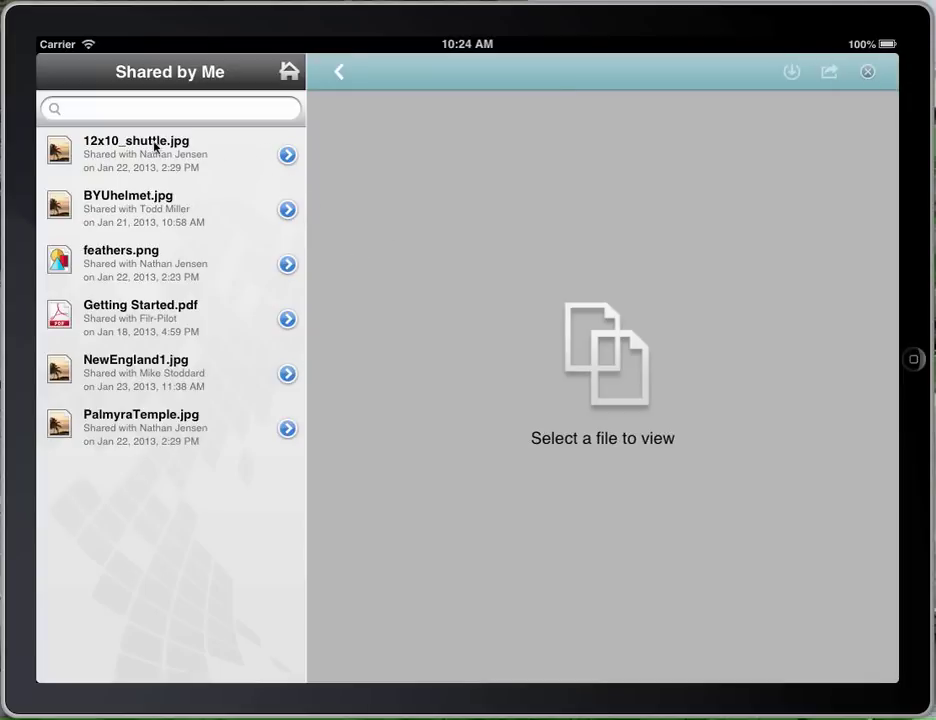
left_click(287, 156)
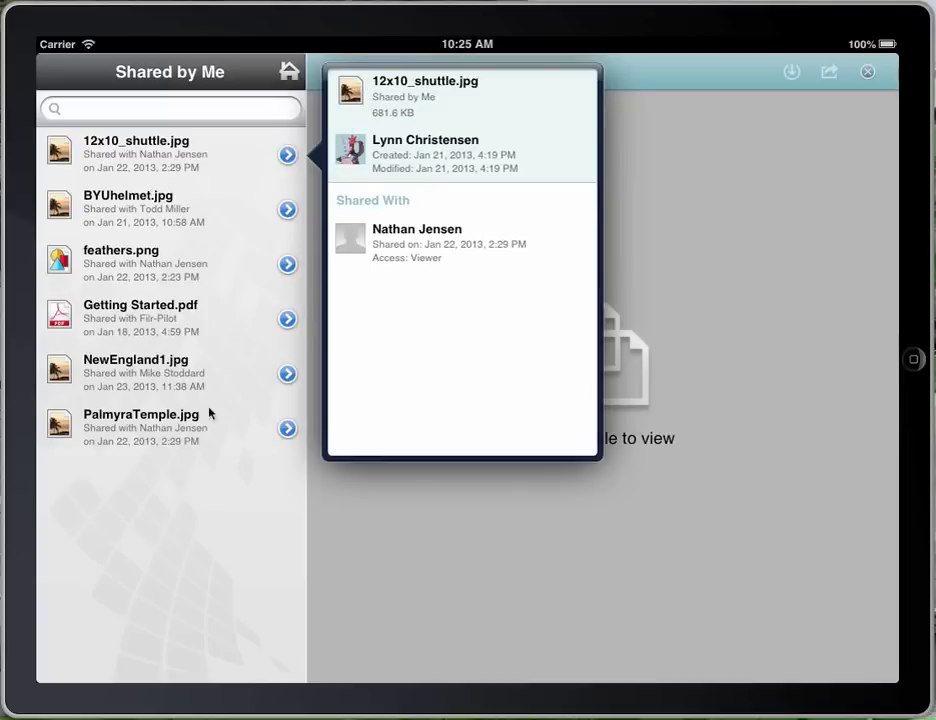
left_click(238, 518)
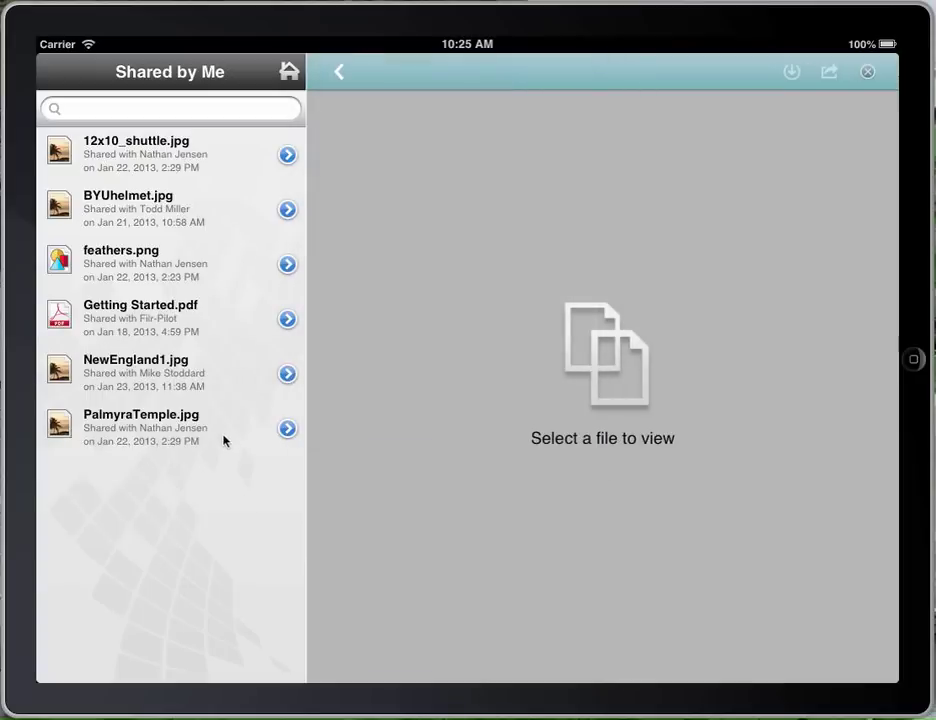
left_click(180, 376)
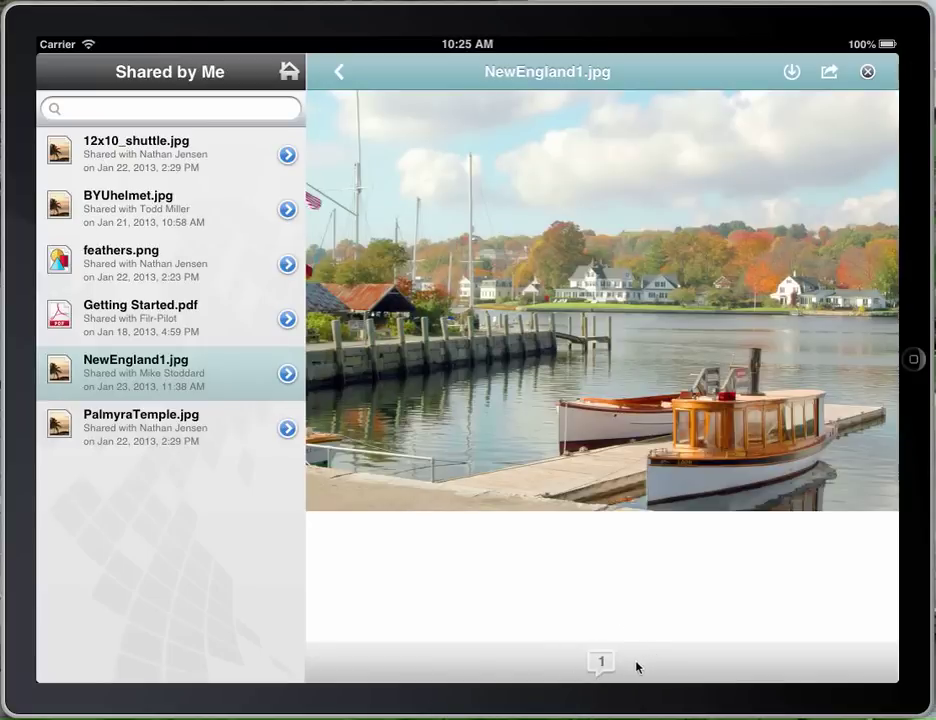
- Open NewEngland1.jpg's comments and post 'This is a top level comment.' as a new top-level comment
left_click(609, 665)
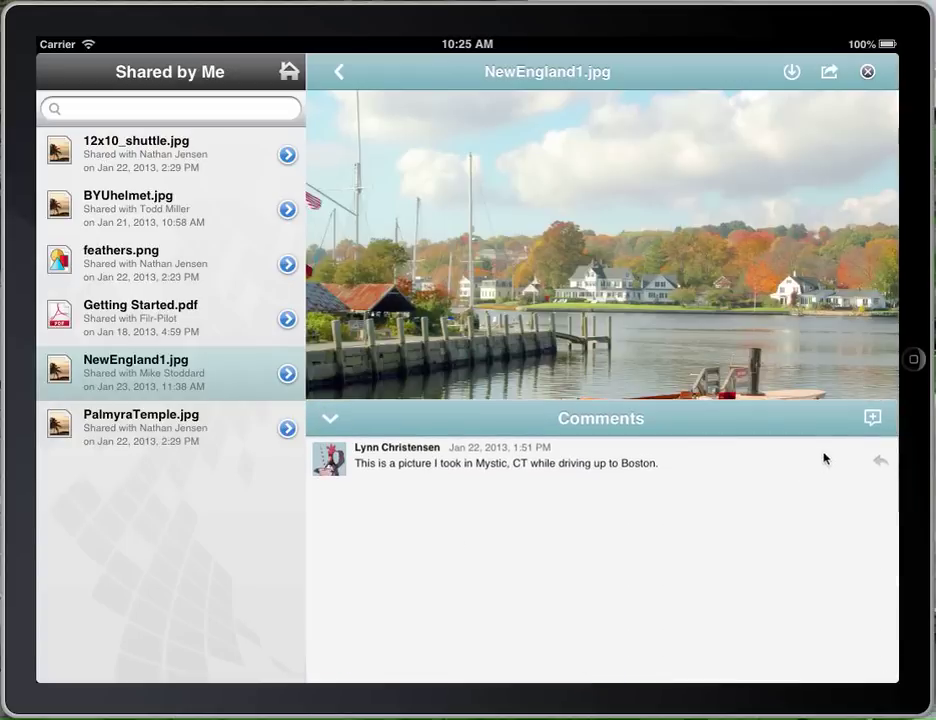
left_click(878, 463)
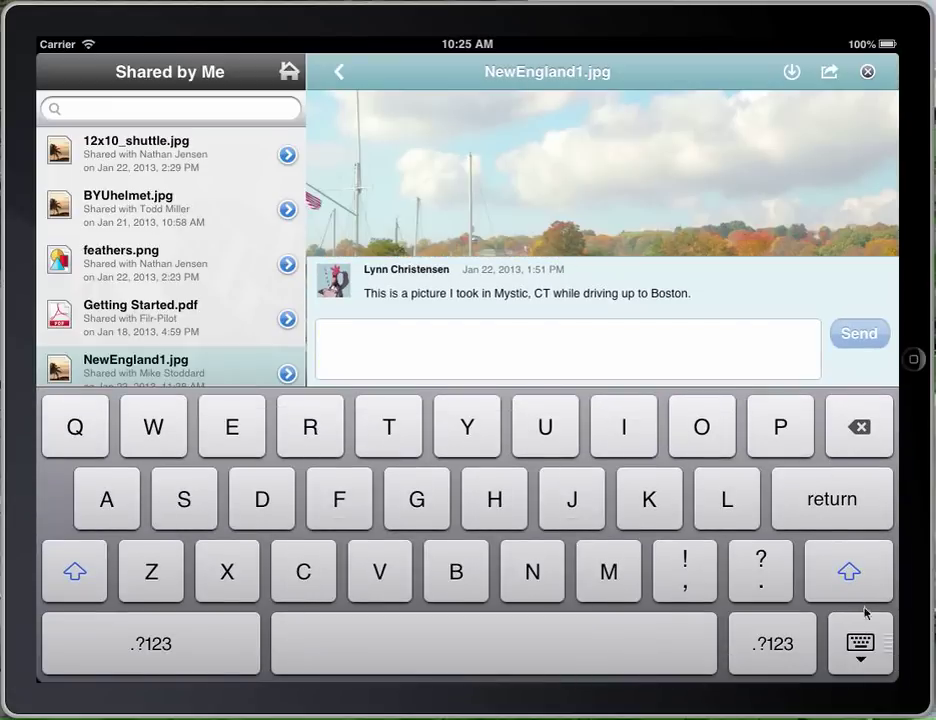
left_click(860, 640)
left_click(871, 418)
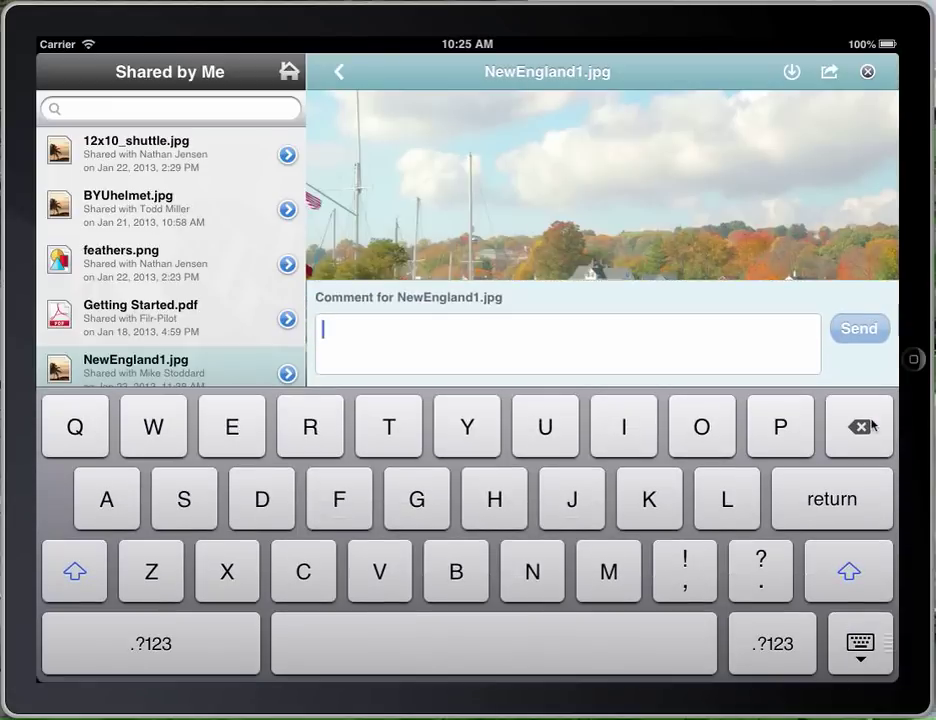
type("This is a top level comment.")
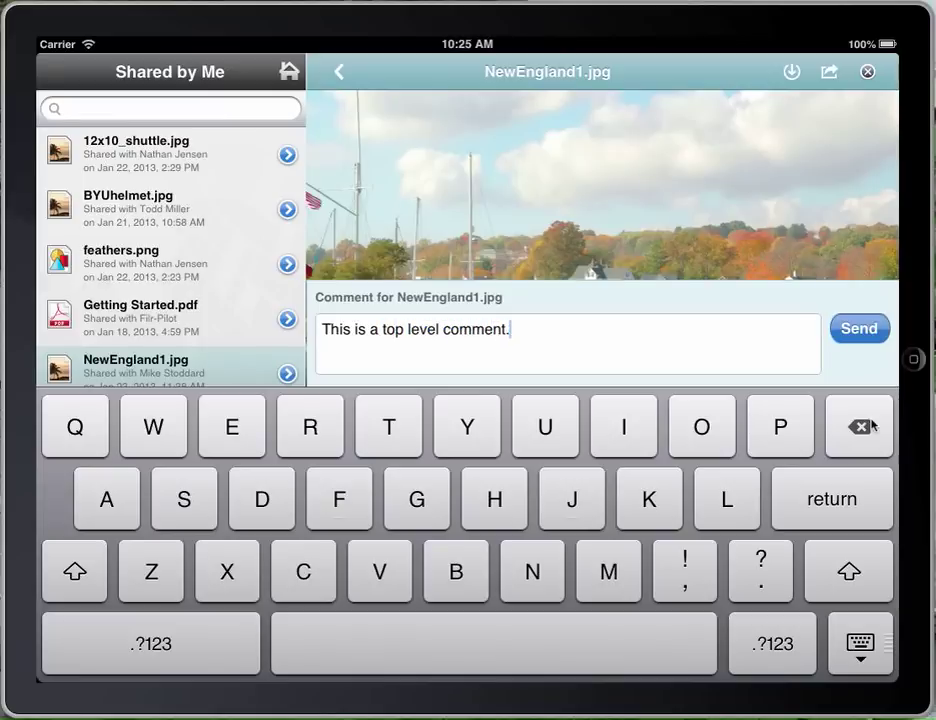
left_click(860, 331)
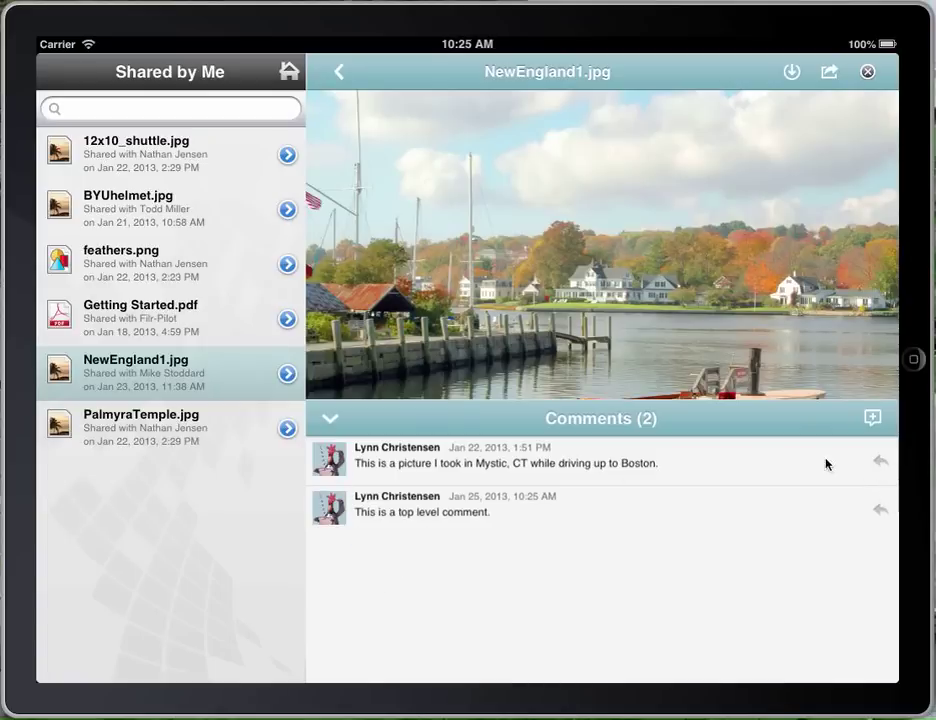
- Reply 'This is a reply to a comment.' under the Mystic, CT comment, then collapse the comments
left_click(878, 463)
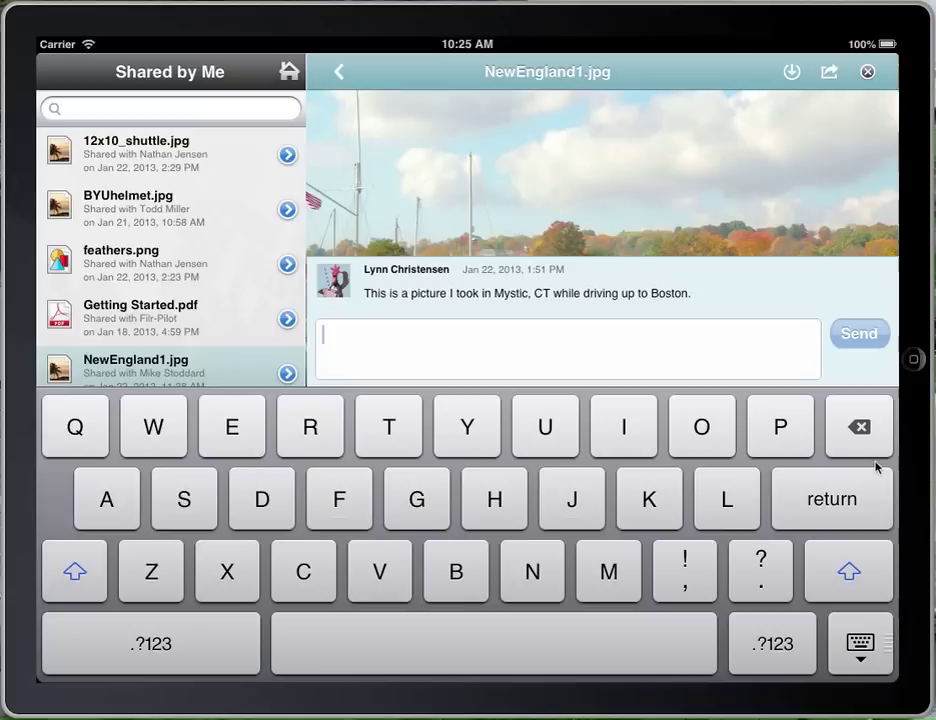
type("This is a")
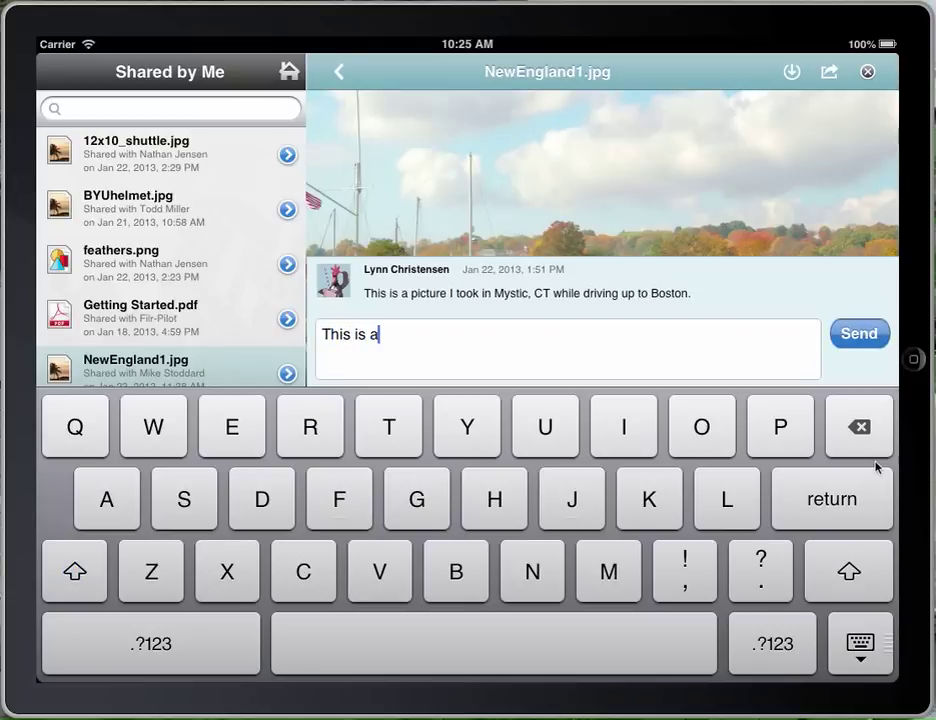
type(" comment")
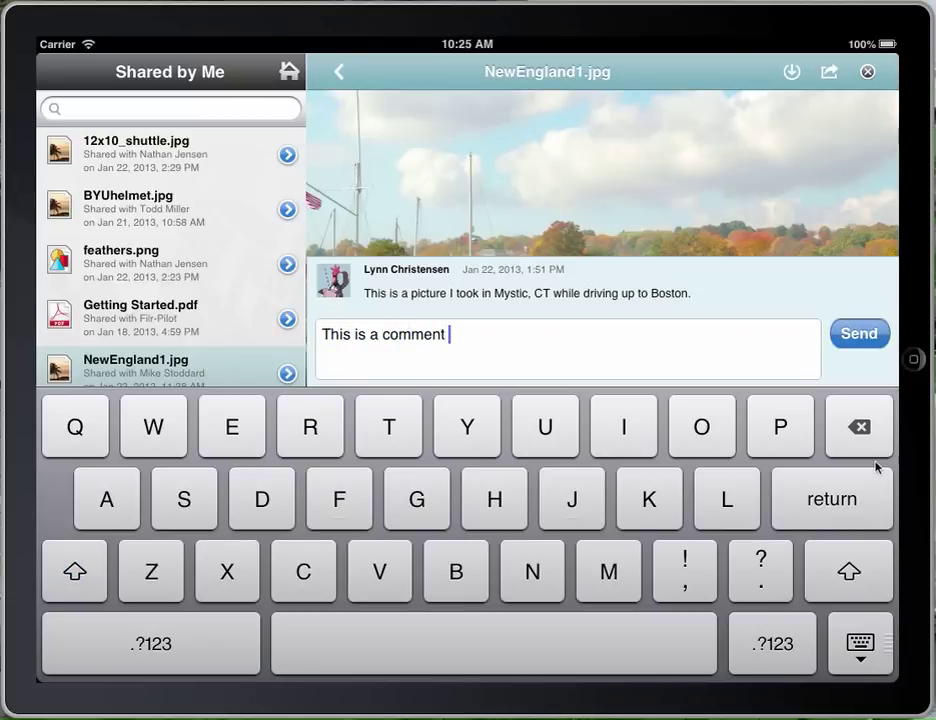
type(" to a comment.")
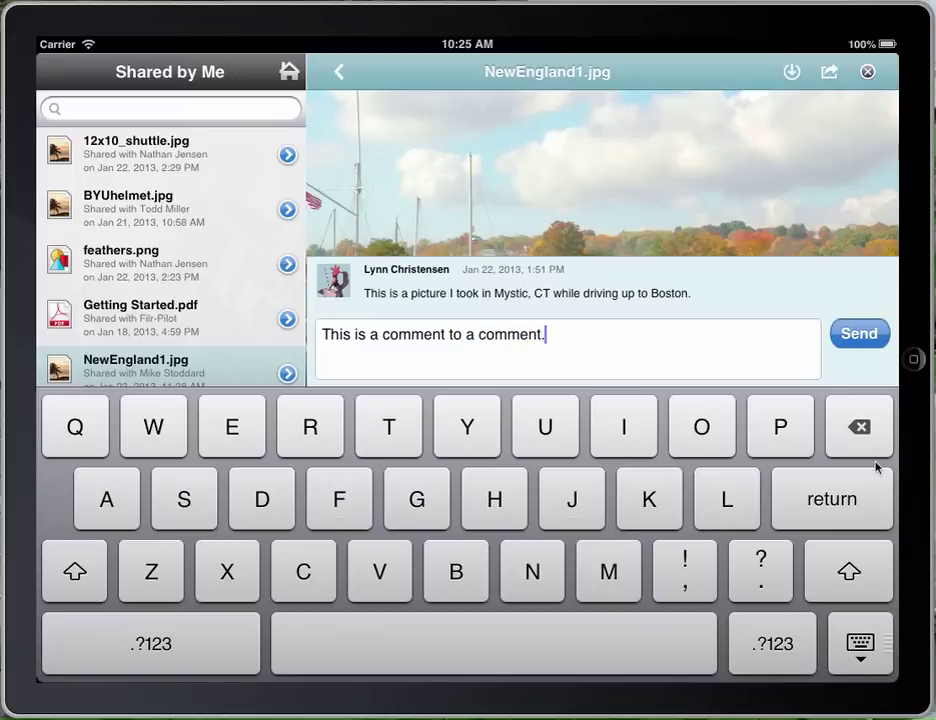
left_click(422, 340)
double_click(422, 340)
key("BackSpace")
key("BackSpace")
key("BackSpace")
type("a reply")
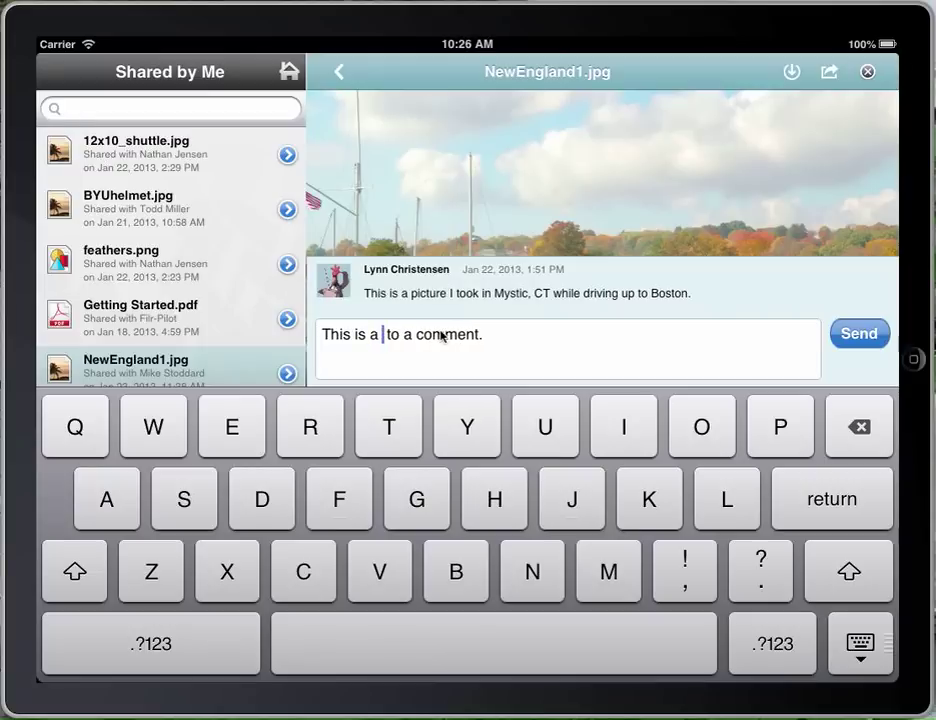
left_click(859, 334)
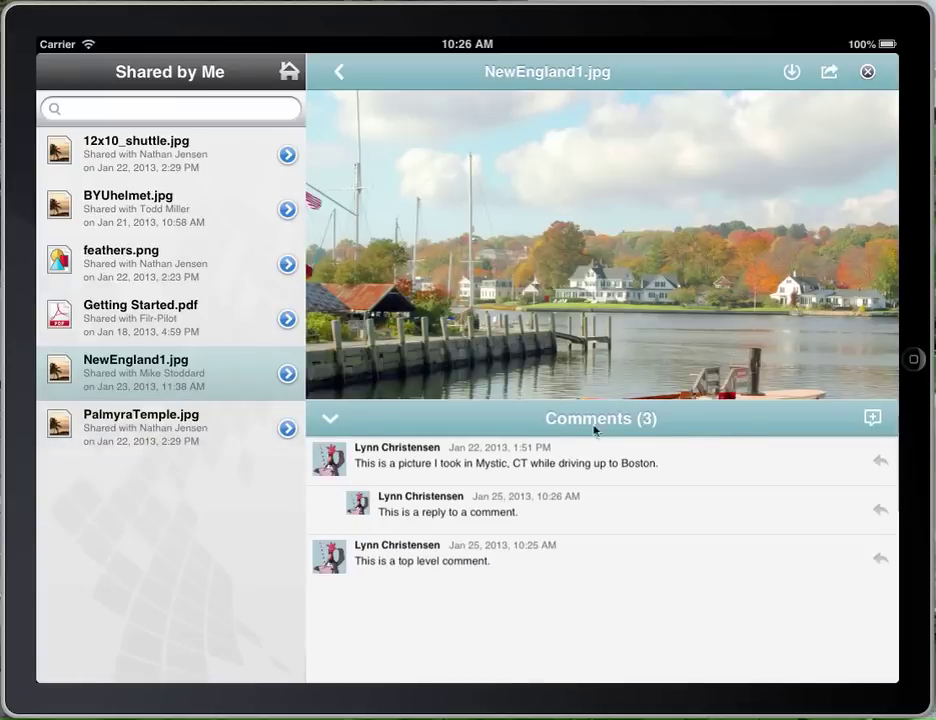
left_click(330, 420)
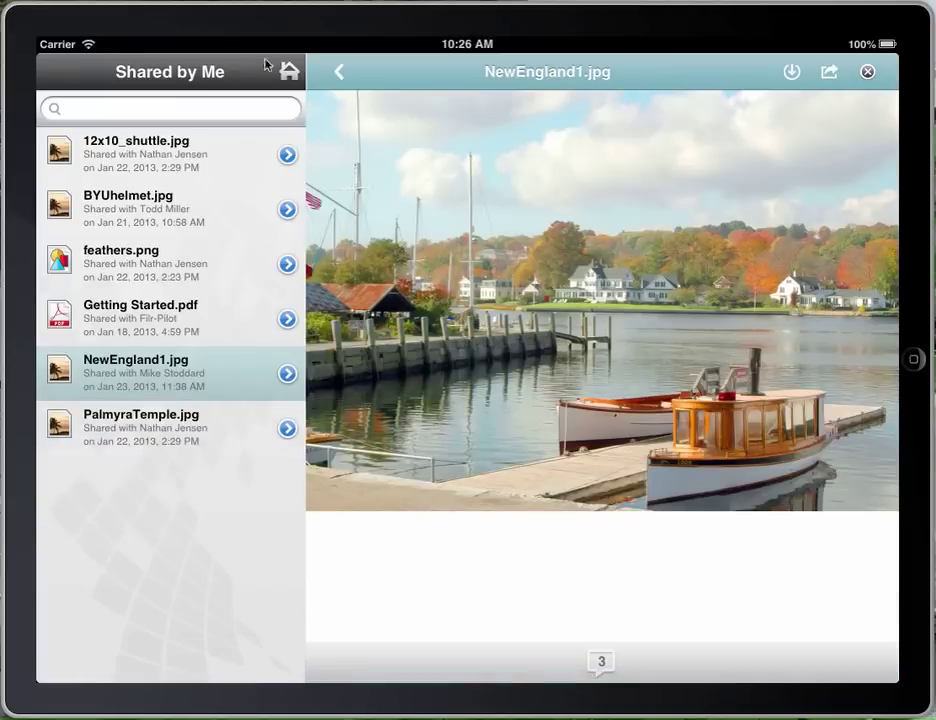
- Go back from NewEngland1.jpg to the Filr home screen with its Recently Opened lists
left_click(287, 68)
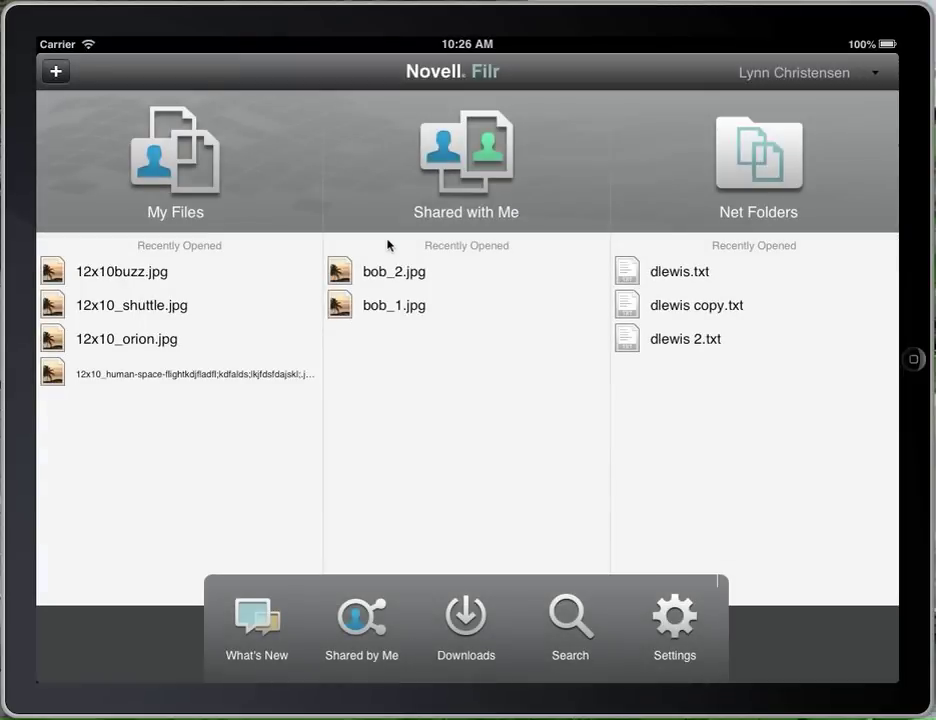